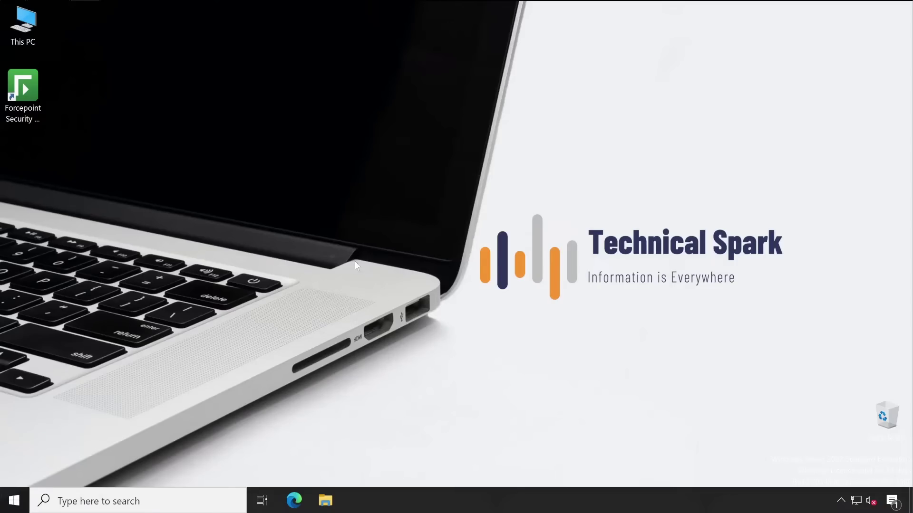
Launch Forcepoint Security Manager and sign in as admin with the account password
left_click(38, 96)
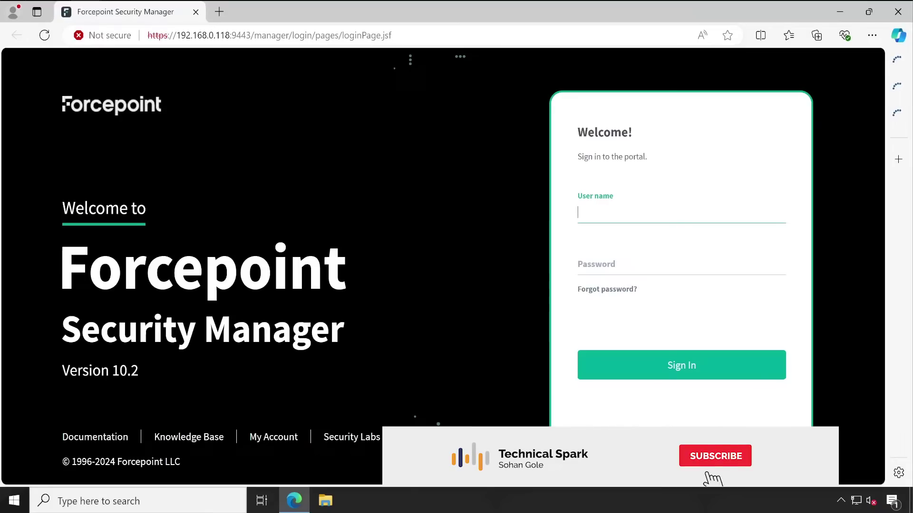
type("admin")
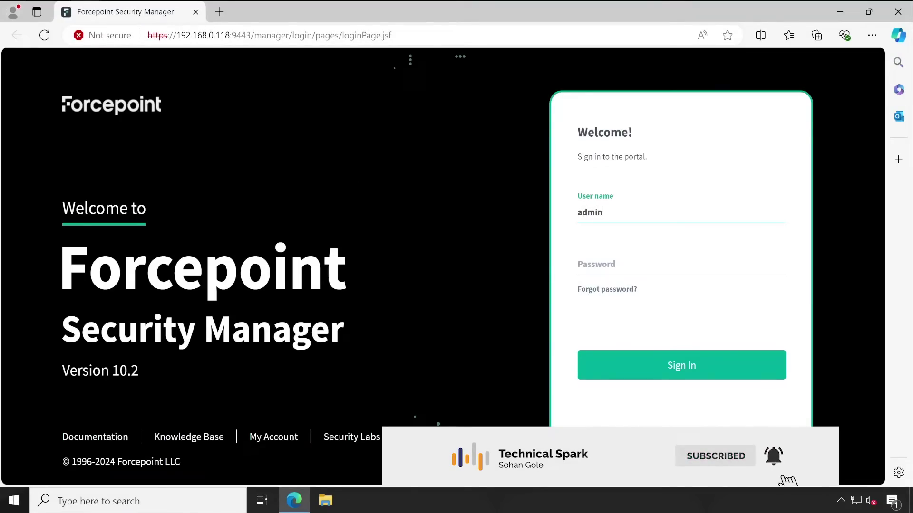
key("Tab")
type("*************")
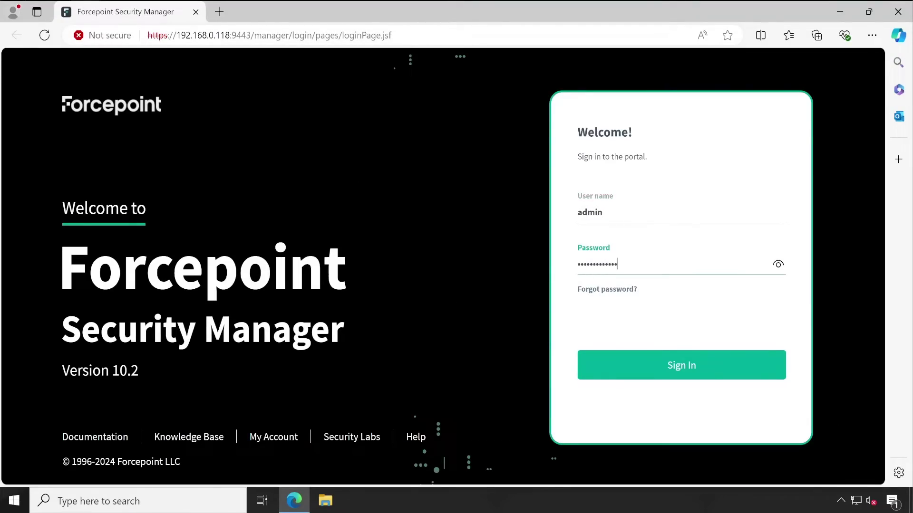
left_click(682, 359)
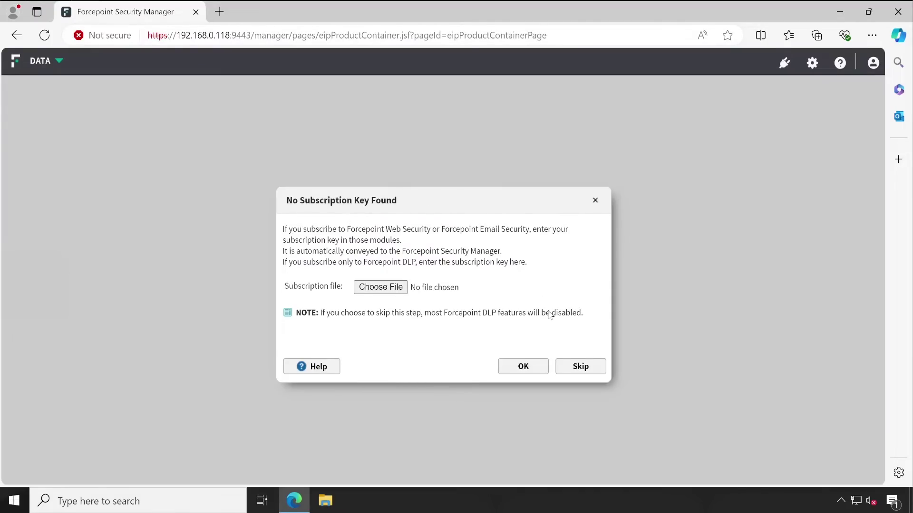
Skip the No Subscription Key Found prompt so the Dashboard loads
left_click(573, 370)
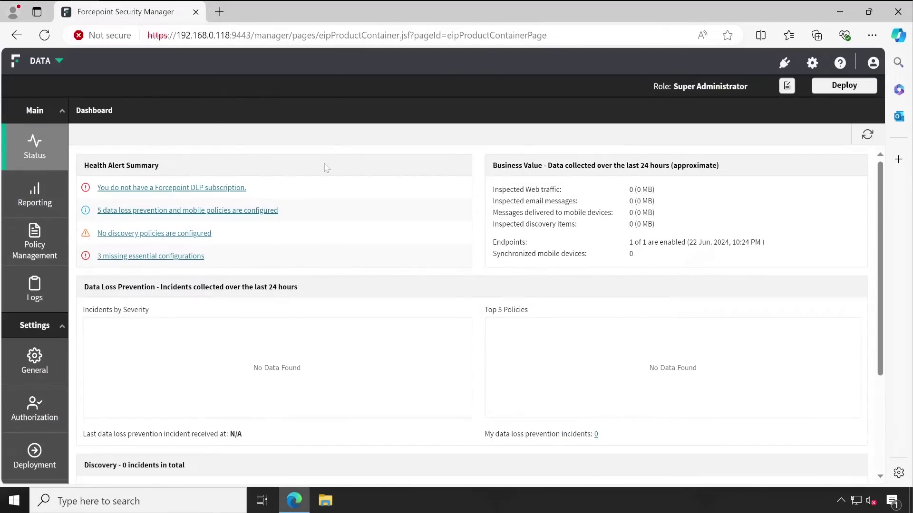
mouse_move(40, 203)
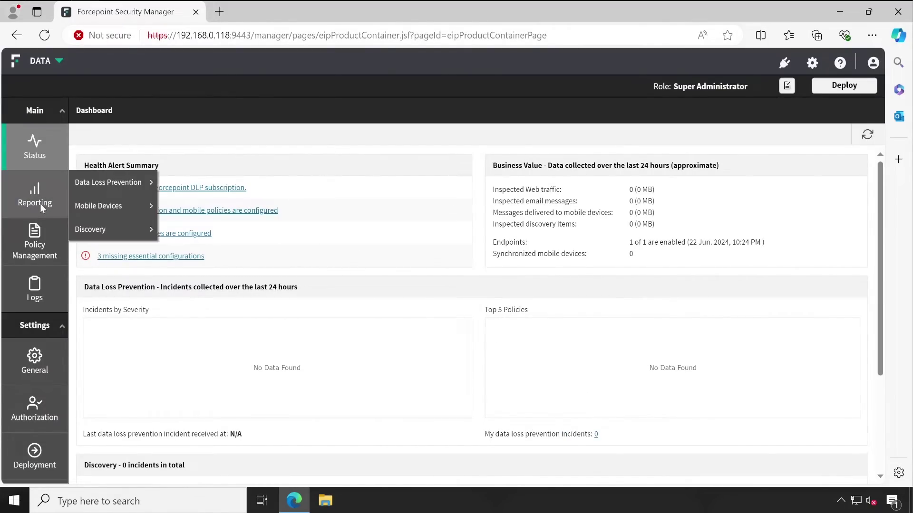
mouse_move(122, 185)
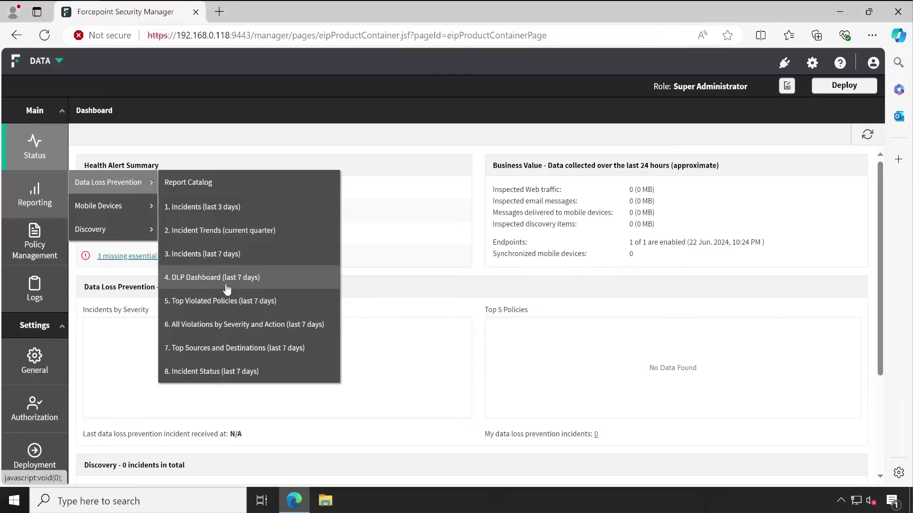
Open the Incidents (last 3 days) report and its Incident Time column filter
left_click(223, 217)
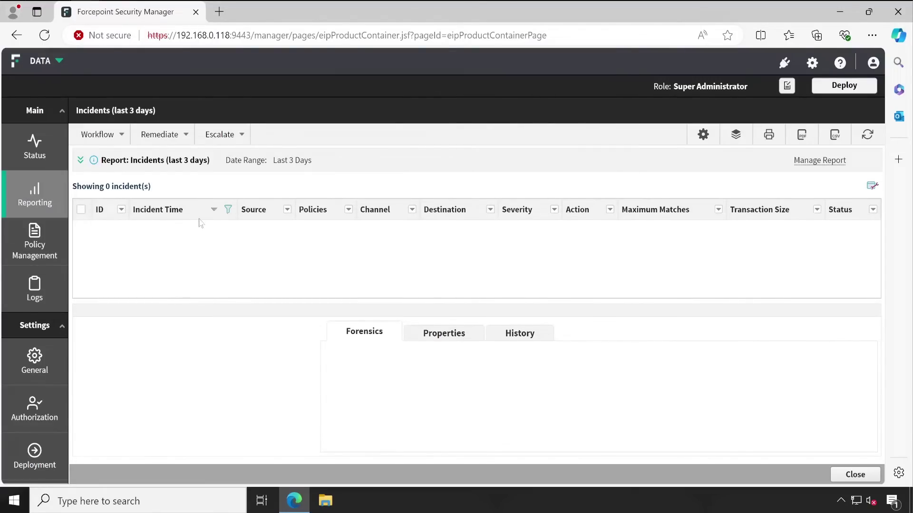
left_click(229, 211)
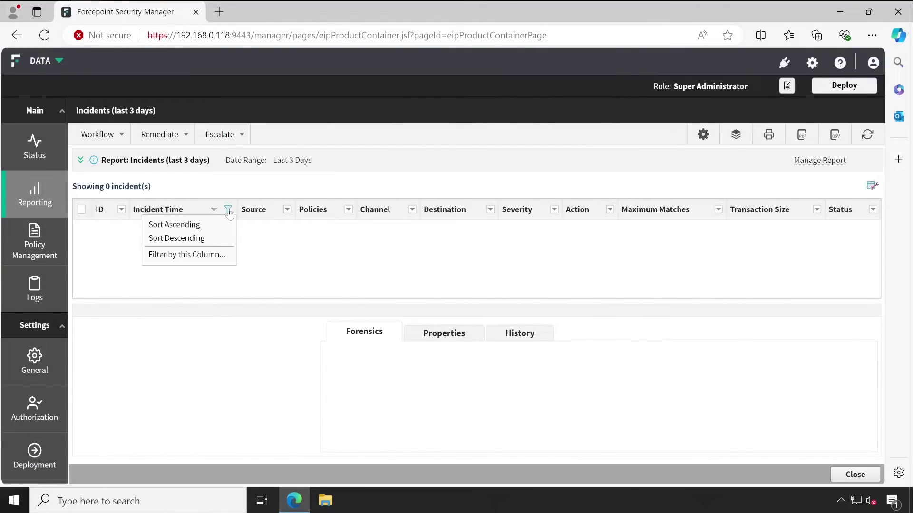
left_click(197, 257)
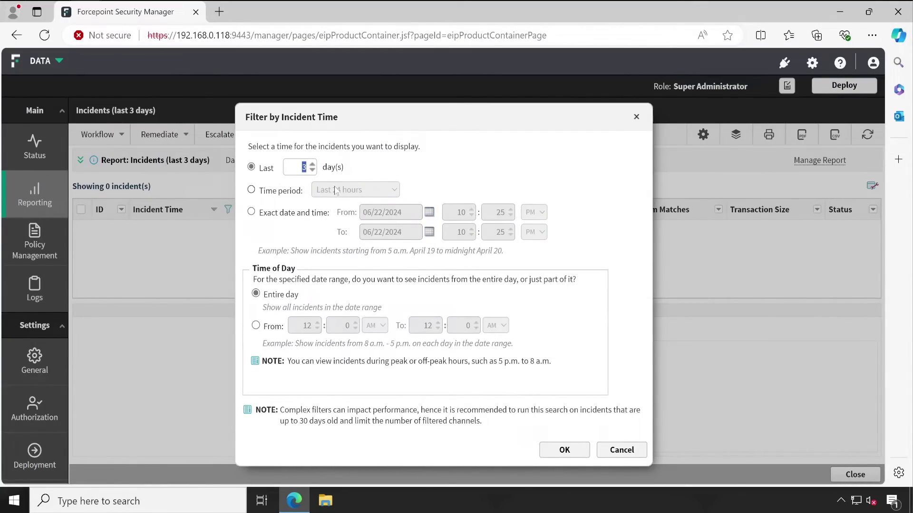
Try the preset period and exact date range options, then cancel, keeping Last 3 Days
left_click(252, 191)
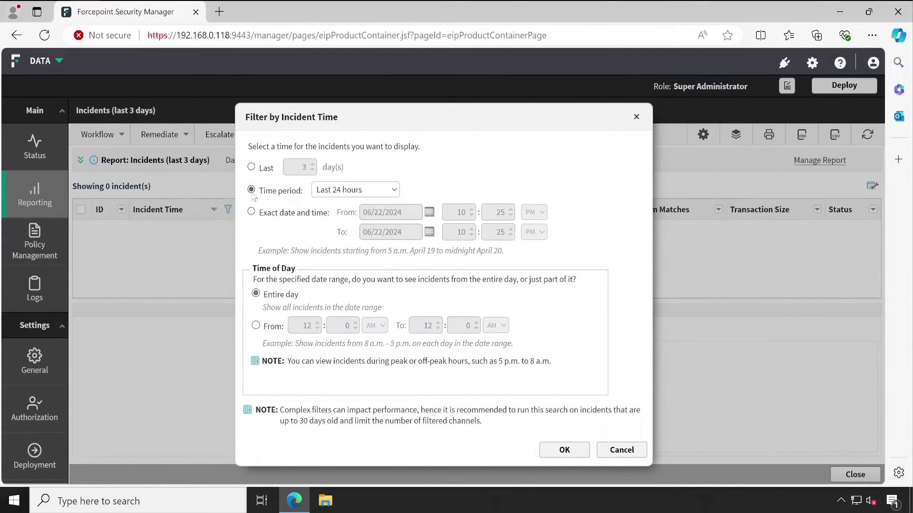
left_click(345, 190)
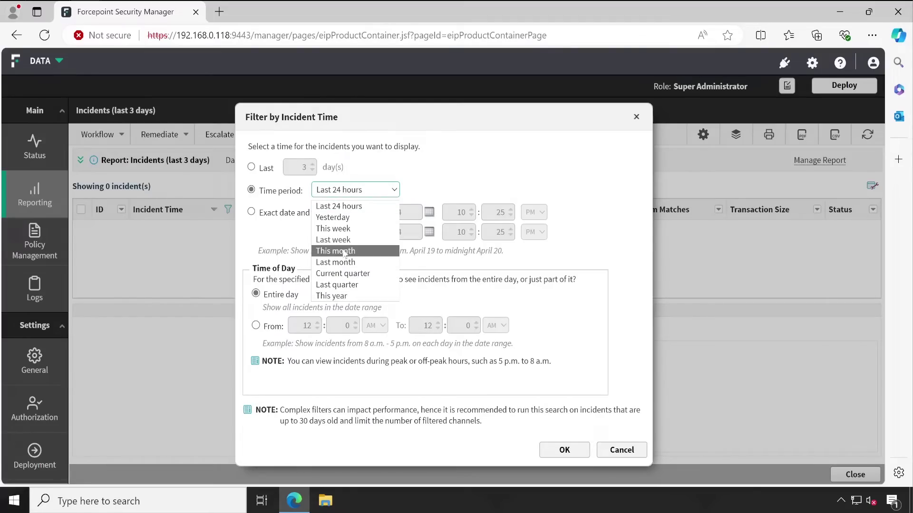
left_click(247, 247)
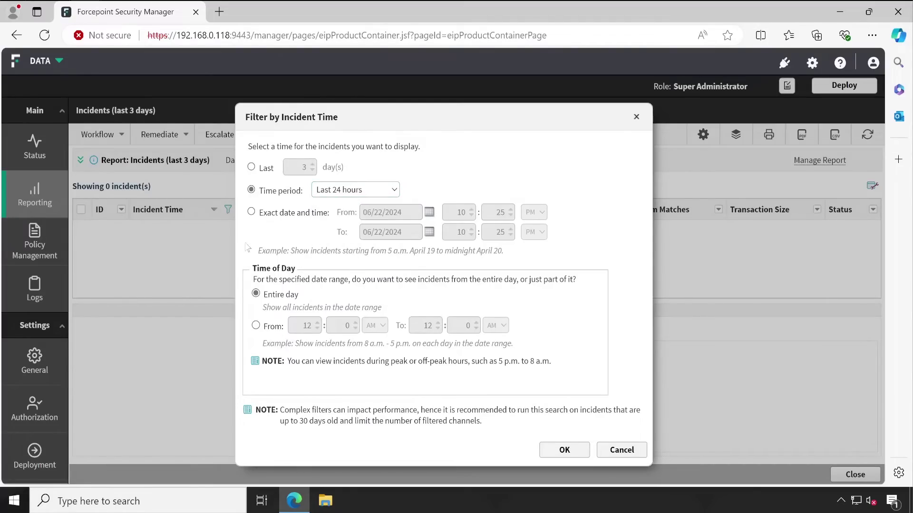
left_click(251, 212)
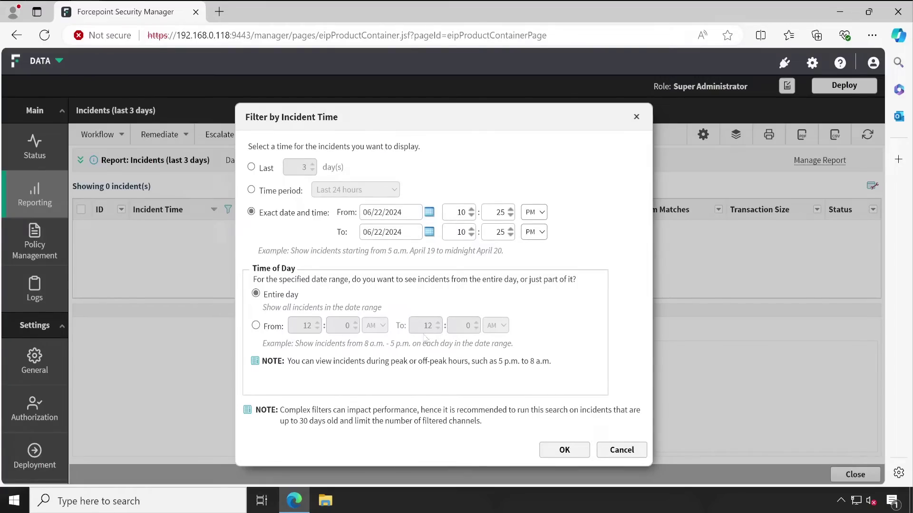
left_click(621, 449)
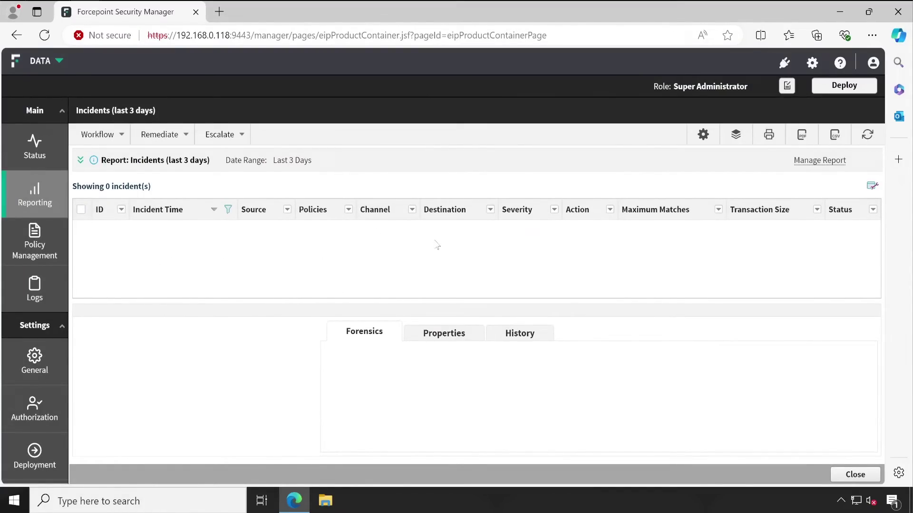
Cancel the Policies column filter unchanged and bring up the Source column's menu
left_click(348, 209)
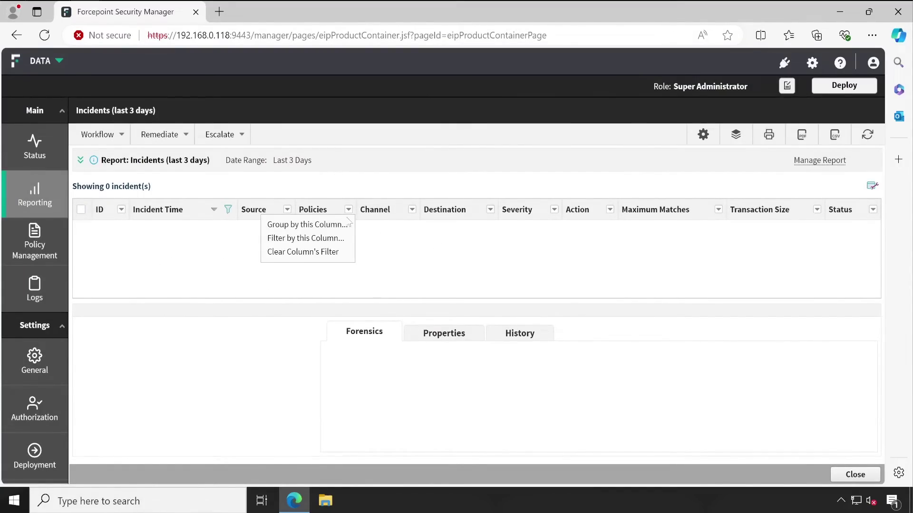
left_click(332, 239)
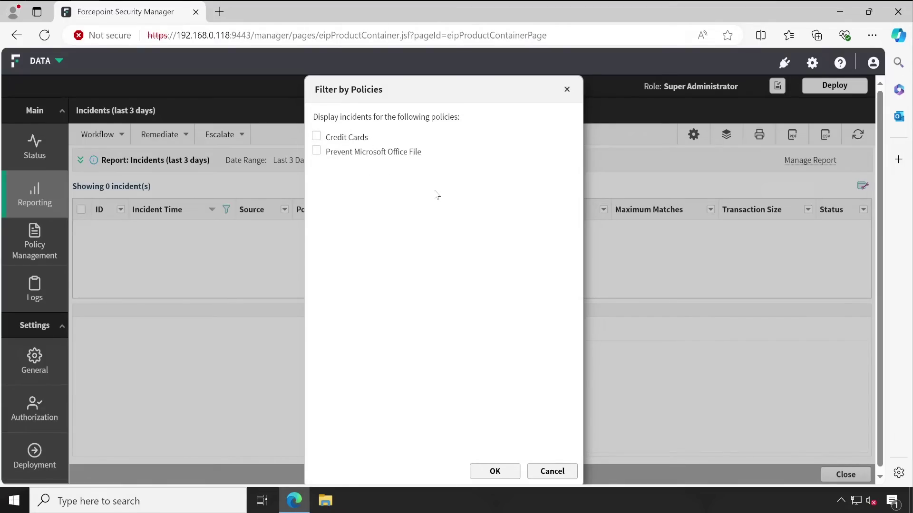
left_click(547, 470)
left_click(287, 211)
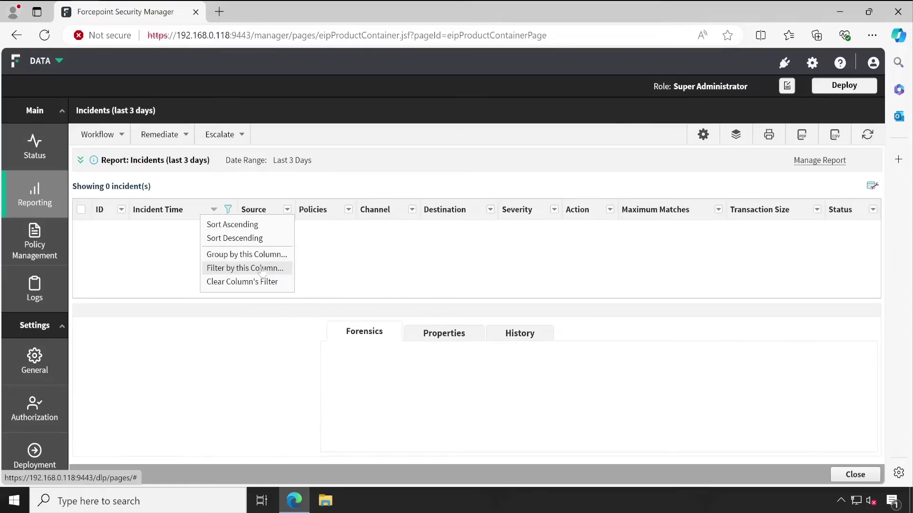
left_click(262, 270)
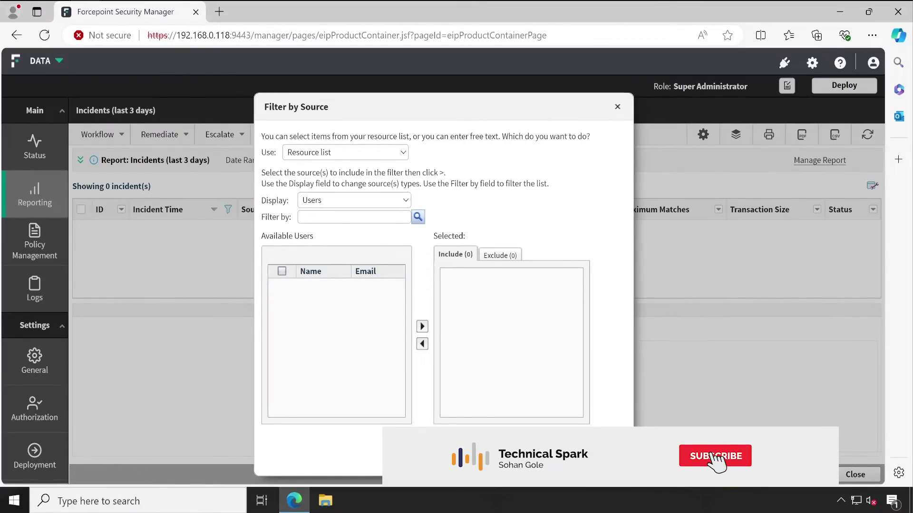
left_click(344, 205)
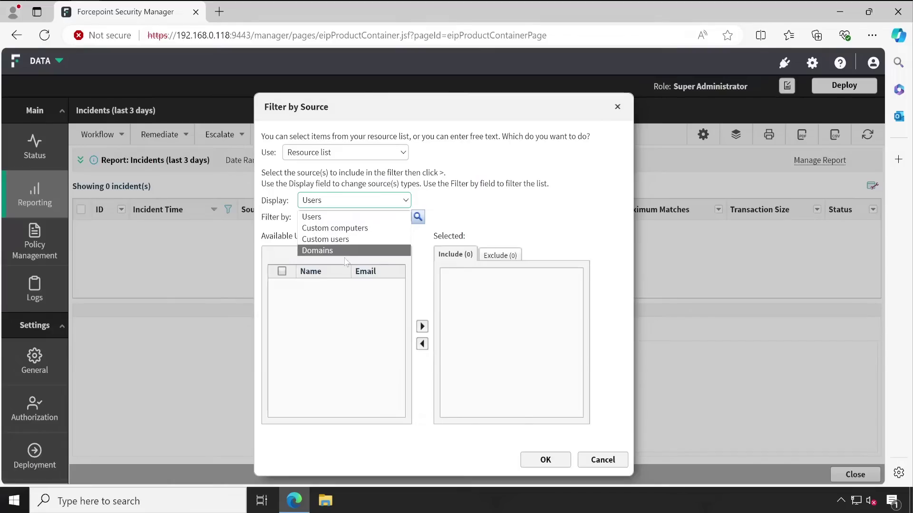
left_click(338, 284)
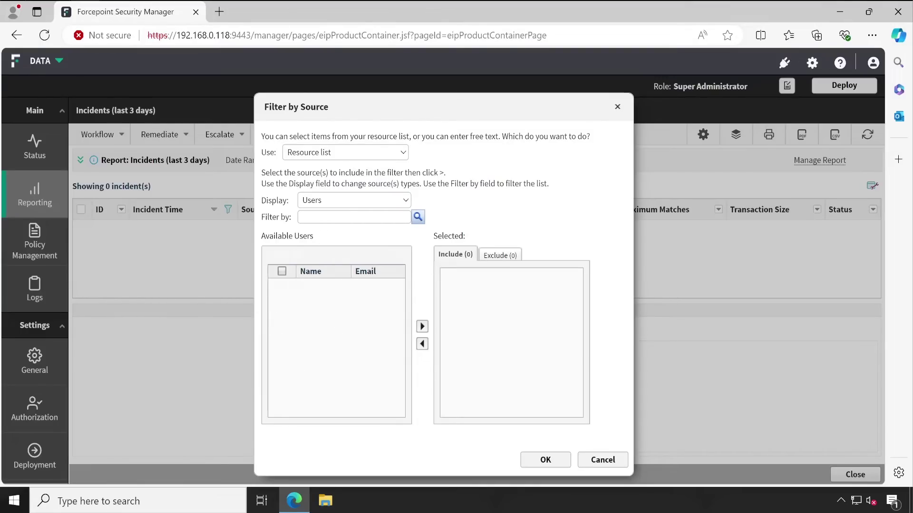
left_click(355, 217)
left_click(312, 153)
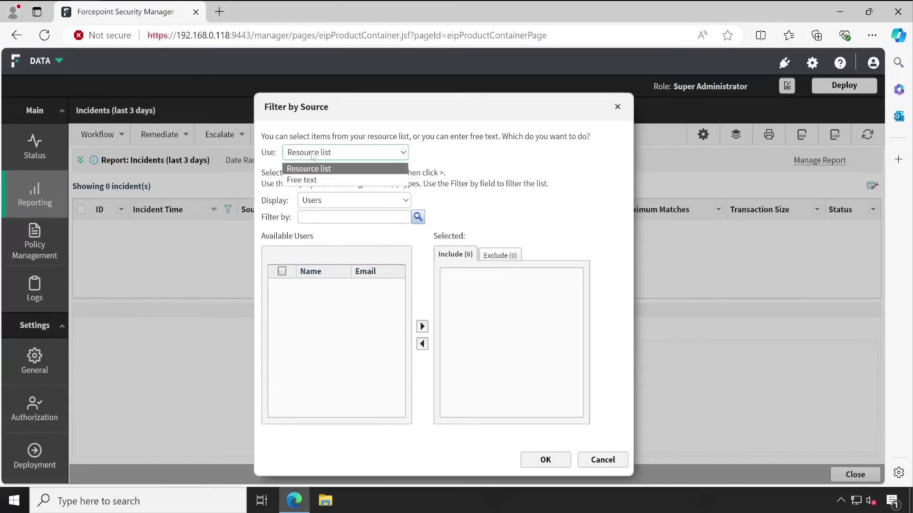
left_click(314, 180)
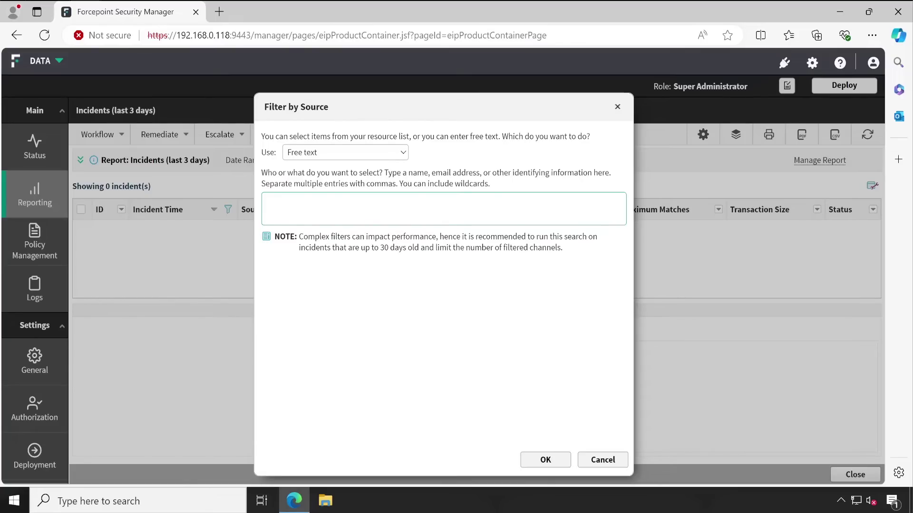
mouse_move(431, 183)
left_mouse_down()
mouse_move(497, 172)
mouse_move(436, 173)
left_mouse_up()
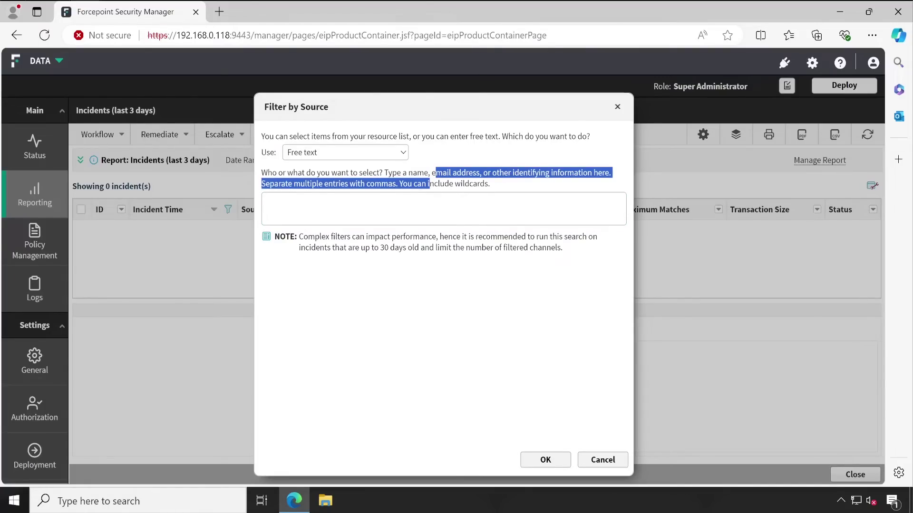
left_click(436, 173)
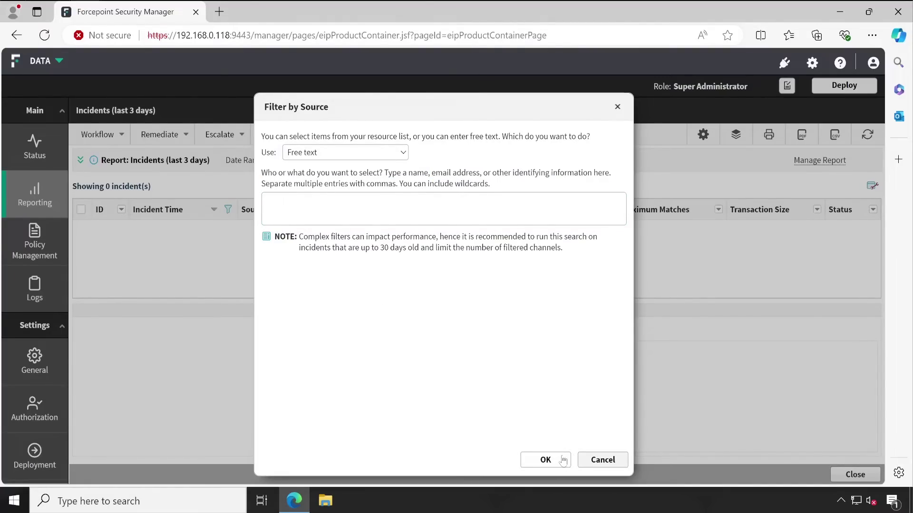
left_click(602, 460)
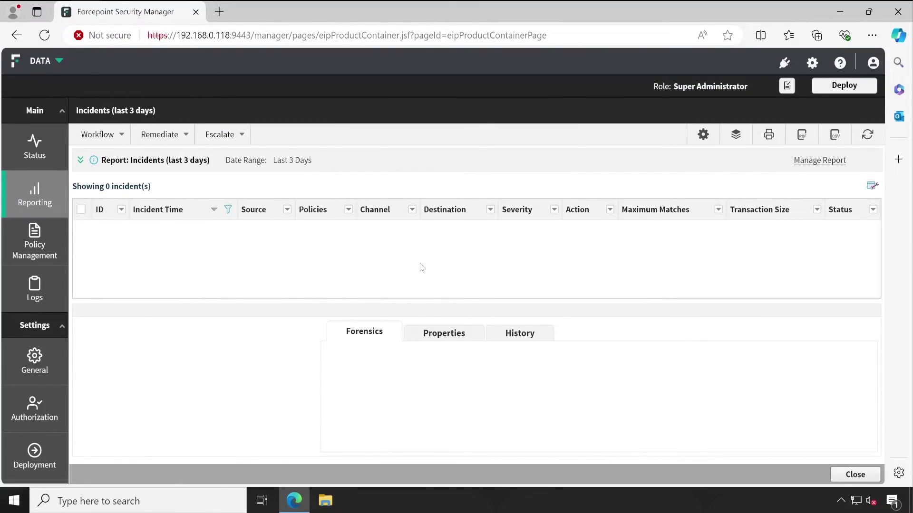
Open the DLP Report Catalog's Settings page and review the General reporting defaults
mouse_move(35, 200)
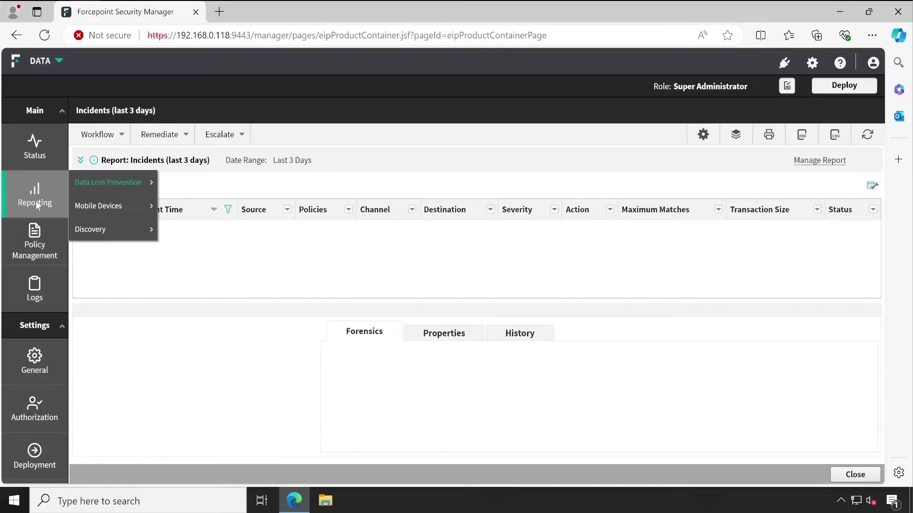
mouse_move(102, 186)
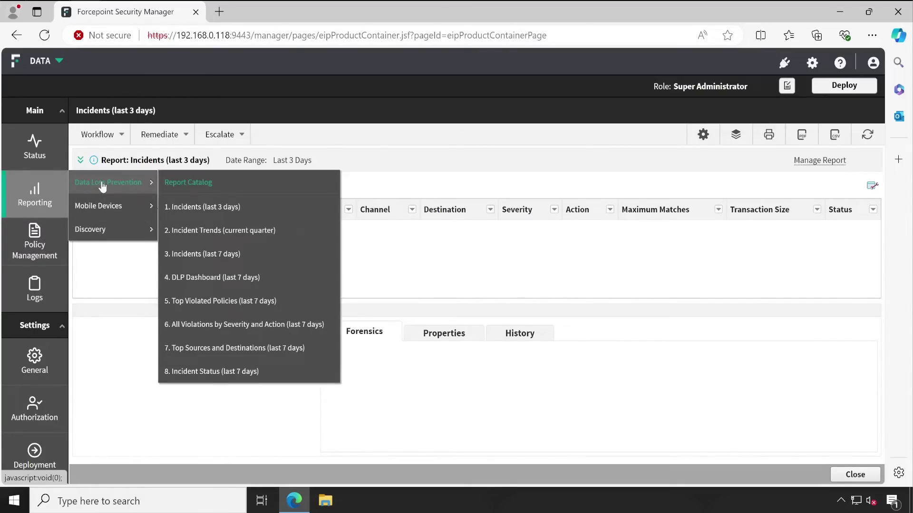
left_click(261, 188)
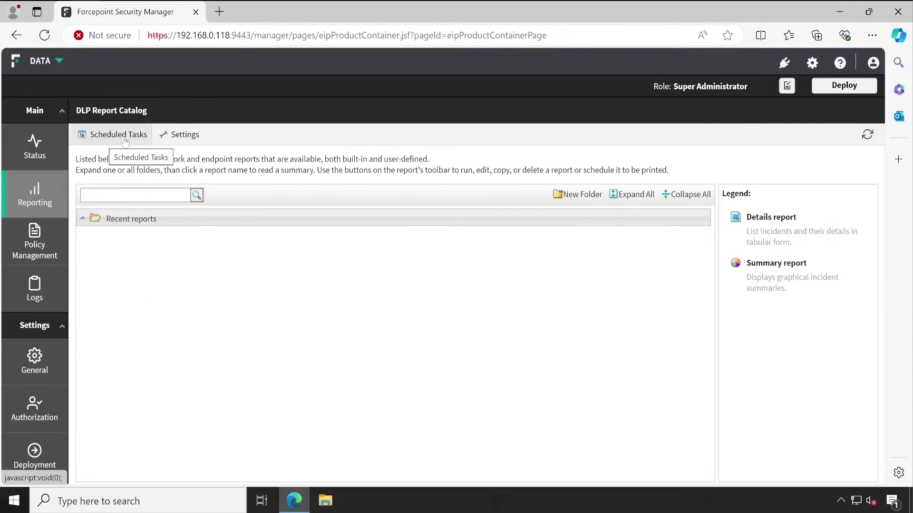
left_click(183, 136)
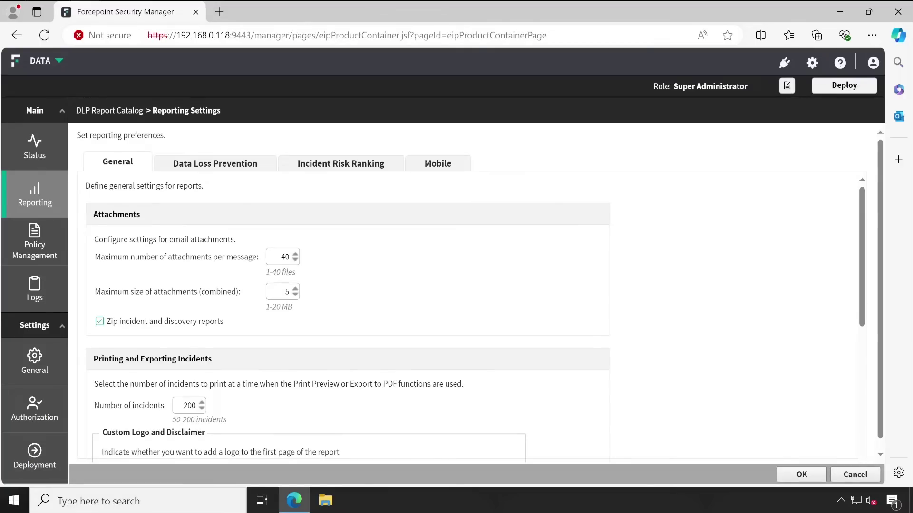
scroll(325, 372, "down", 5)
scroll(324, 372, "up", 5)
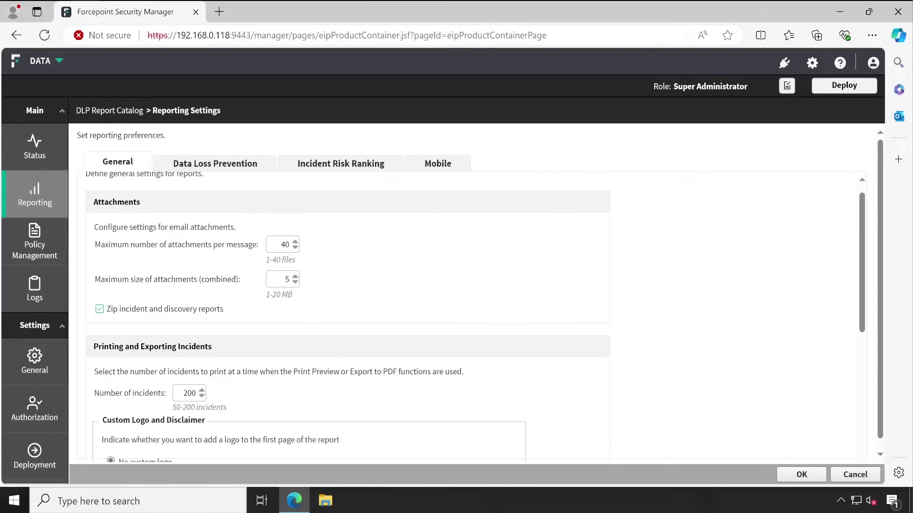
scroll(324, 372, "down", 4)
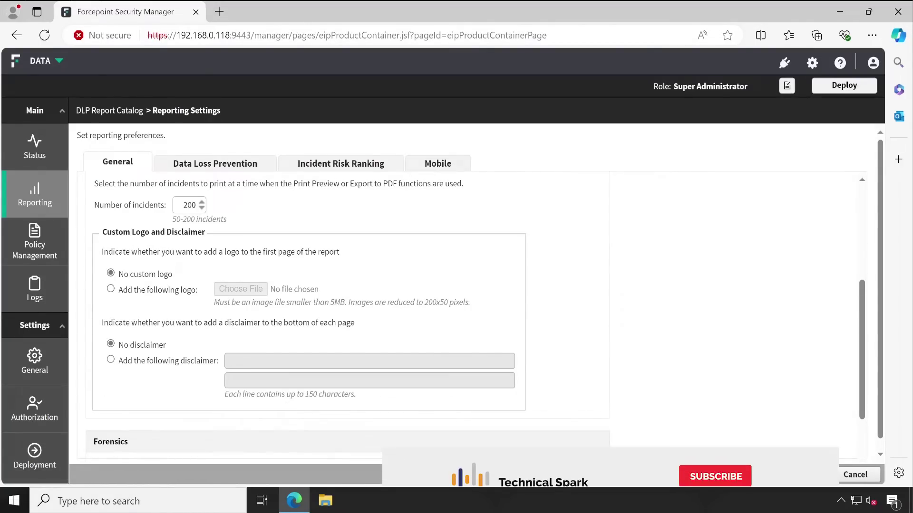
scroll(347, 294, "up", 4)
mouse_move(47, 198)
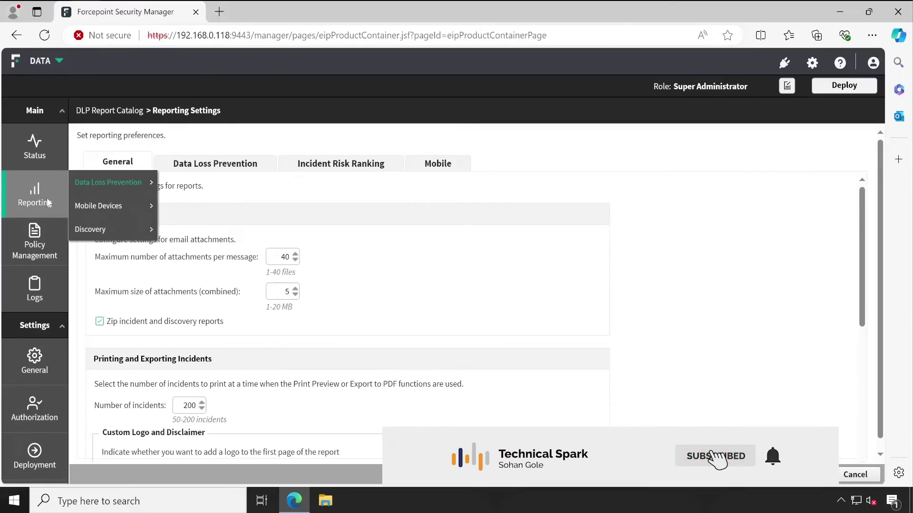
Create a new scheduled task in the DLP Report Catalog named Test Report
left_click(120, 114)
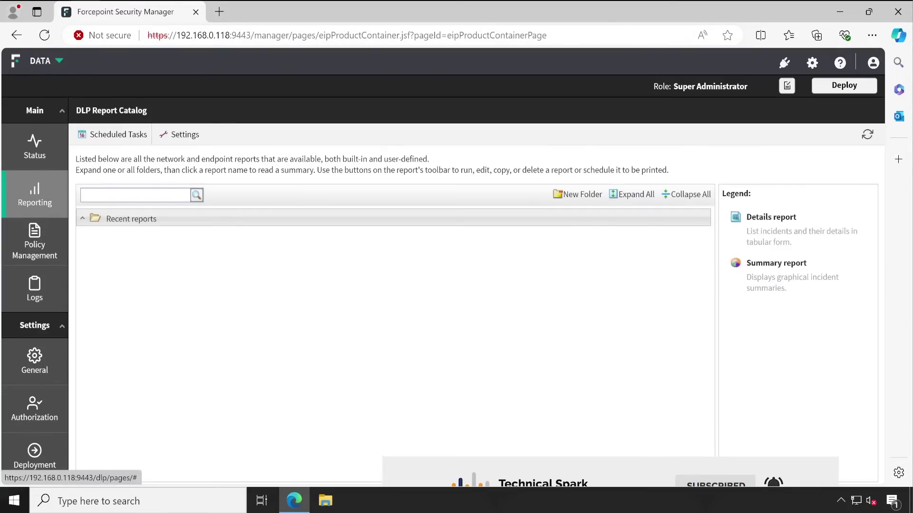
left_click(109, 136)
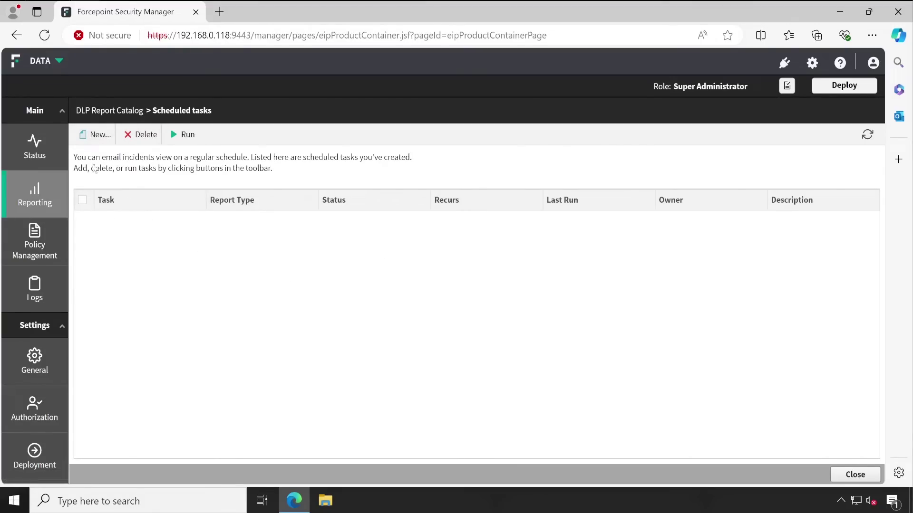
left_click(97, 135)
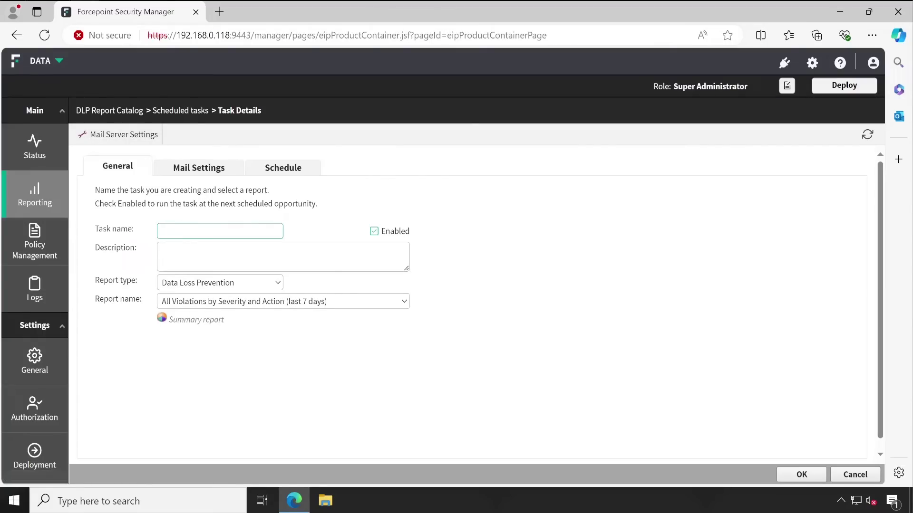
type("Test Report")
key("Tab")
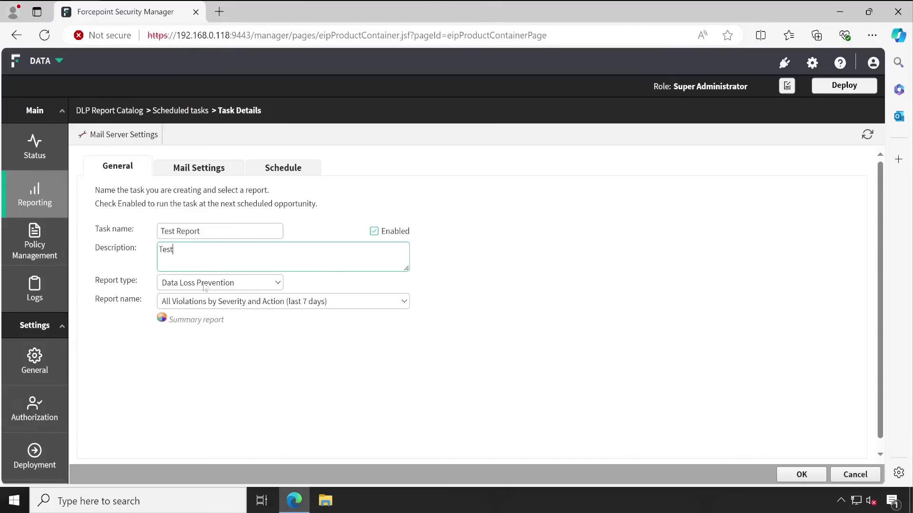
Target the Data Loss Prevention report Incidents (last 3 days) in CSV format
left_click(210, 286)
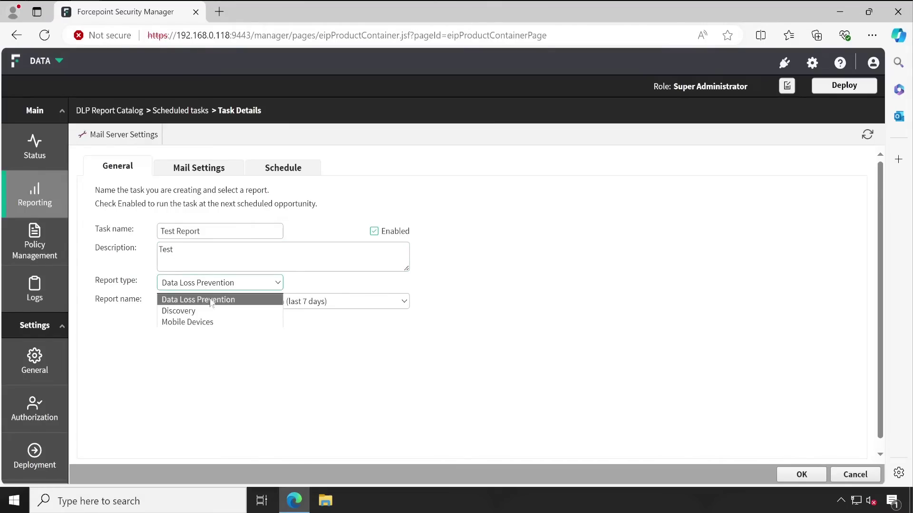
left_click(211, 300)
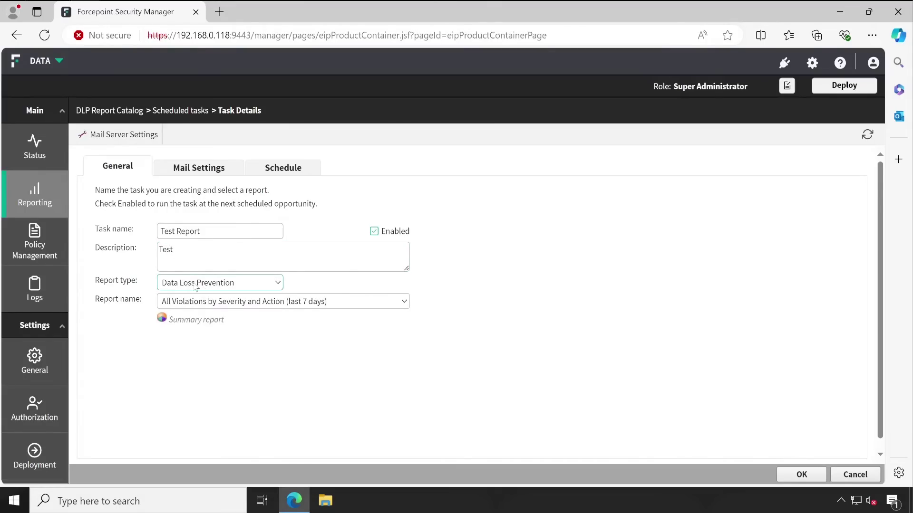
left_click(251, 310)
scroll(285, 218, "down", 1)
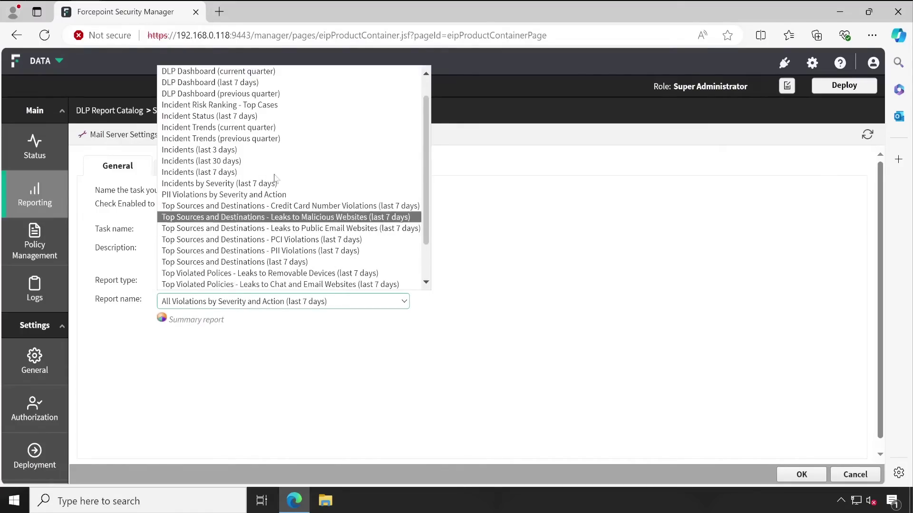
scroll(426, 188, "down", 2)
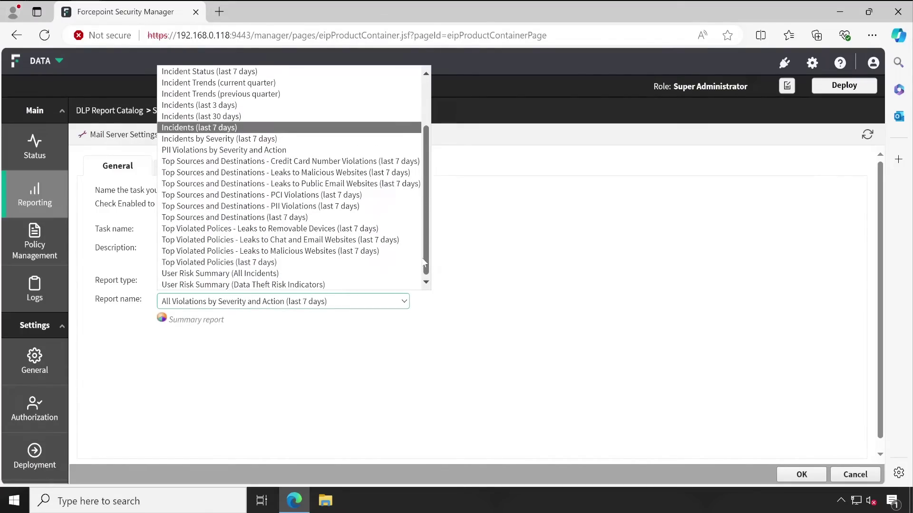
scroll(418, 199, "up", 3)
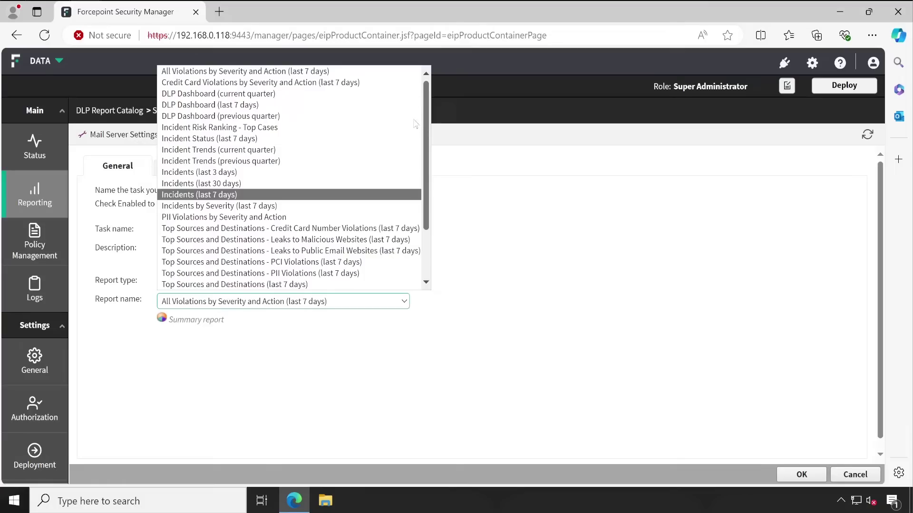
scroll(416, 181, "down", 2)
scroll(417, 192, "up", 1)
scroll(417, 193, "up", 1)
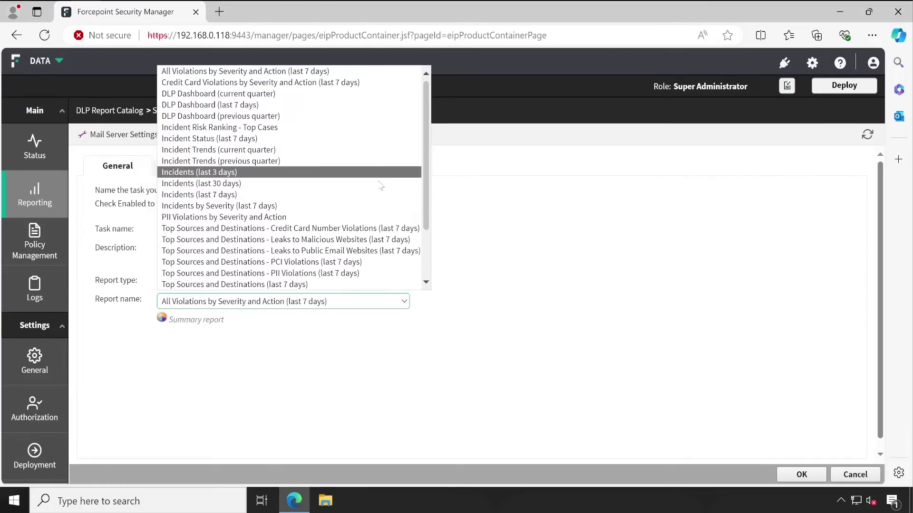
left_click(255, 173)
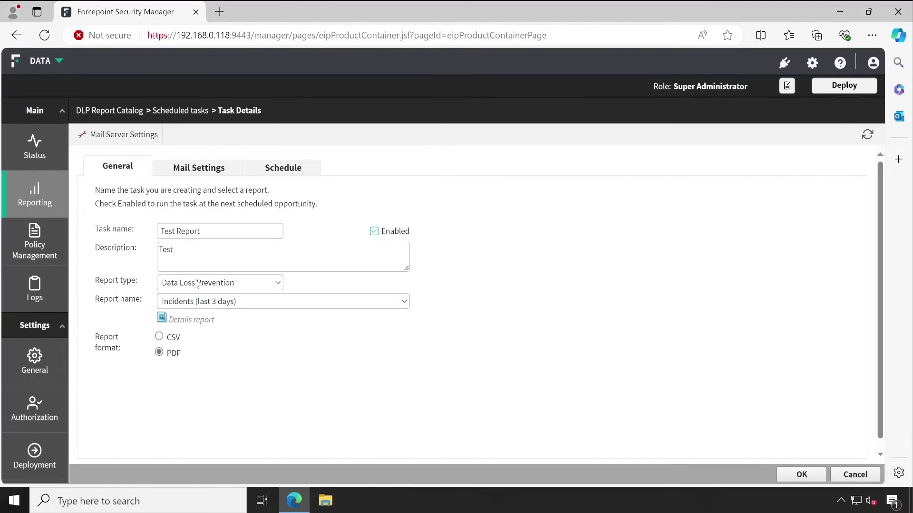
left_click(161, 337)
Autofill the task's sender name and email in Mail Settings
left_click(206, 175)
left_click(247, 231)
key("Down")
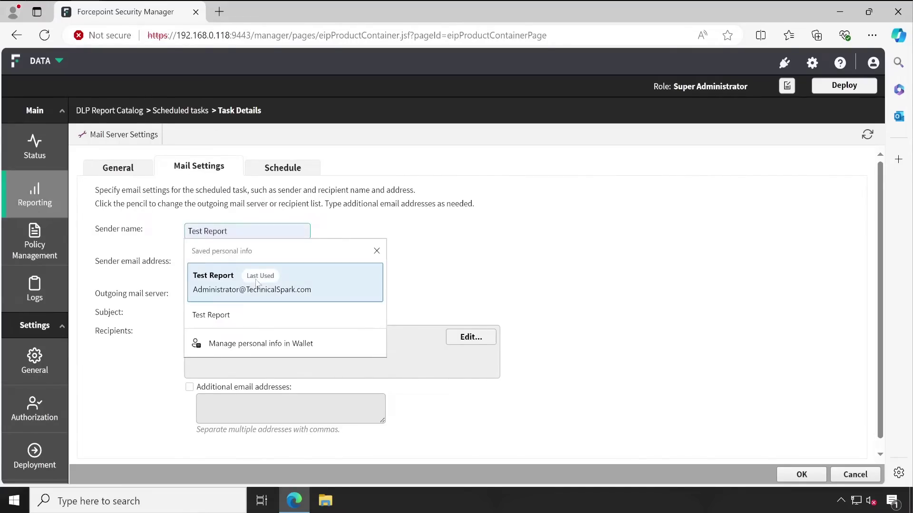
key("Return")
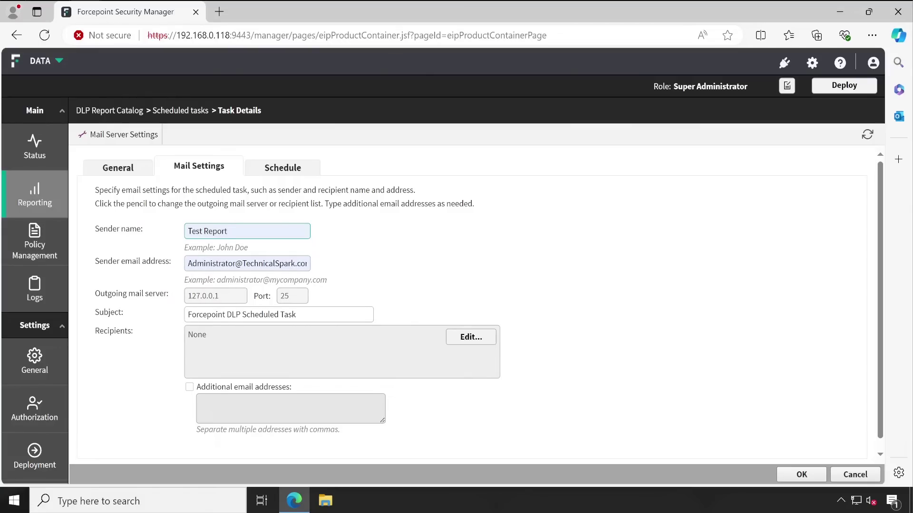
left_click_drag(224, 300, 175, 305)
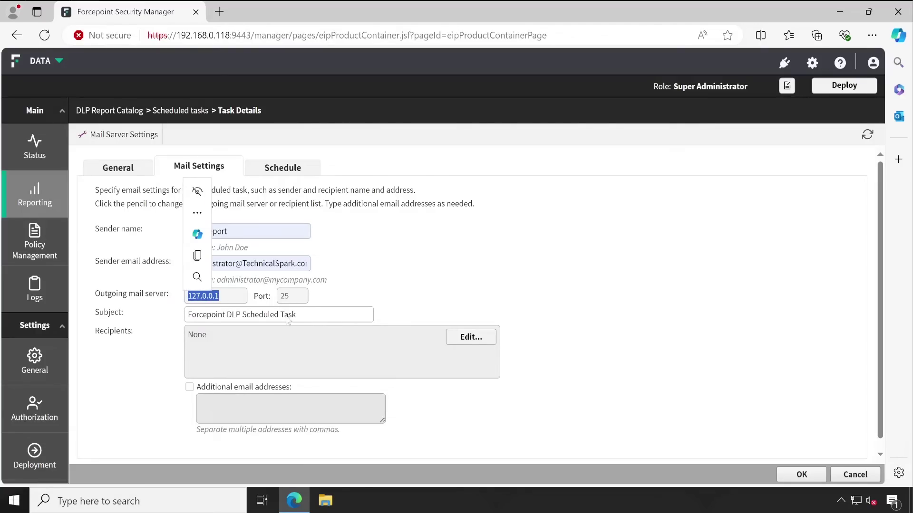
Append '- Incident last 3 Days' to the email subject
left_click(334, 318)
key("ctrl+a")
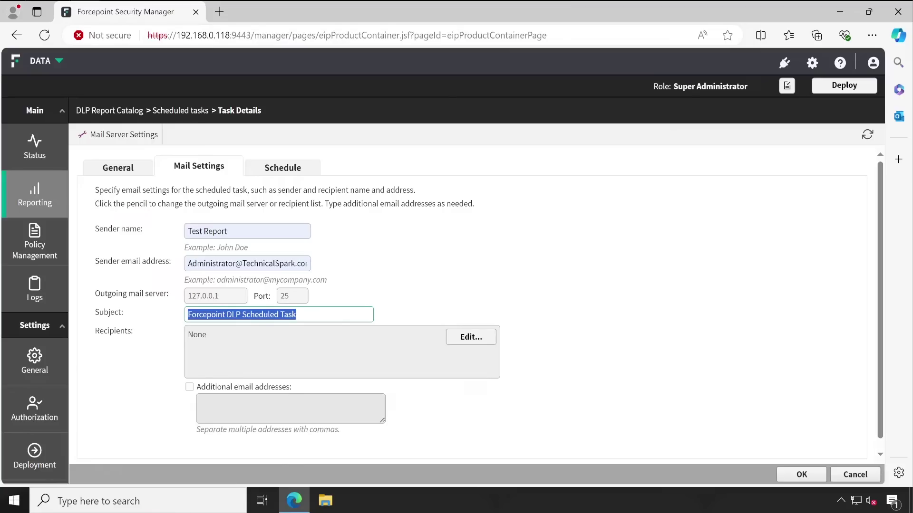
left_click(296, 315)
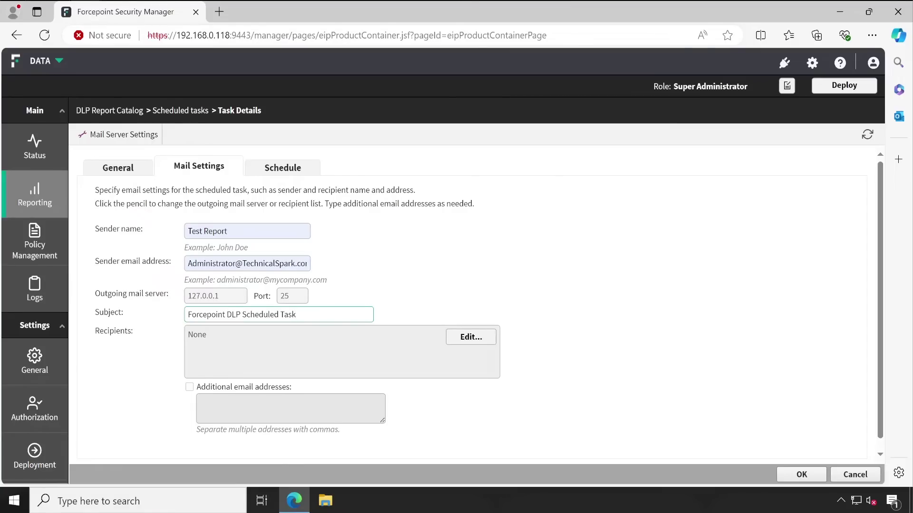
type("- Incident last 3 Days")
Add the second administrator, not admin, as the task's only email recipient
left_click(461, 341)
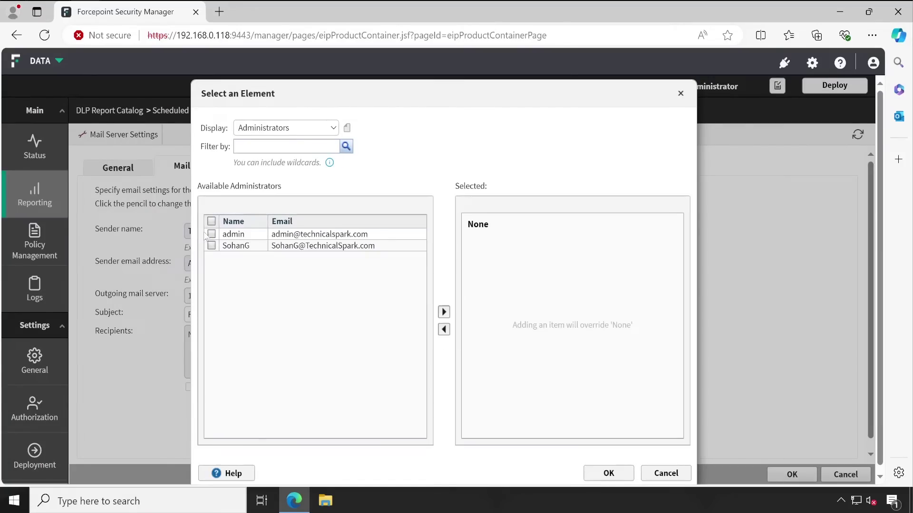
left_click(212, 233)
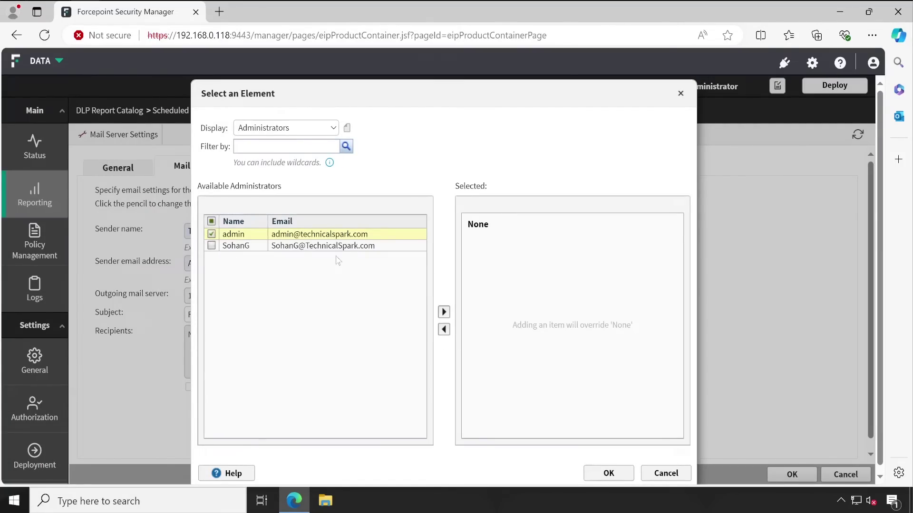
left_click(211, 245)
left_click(211, 234)
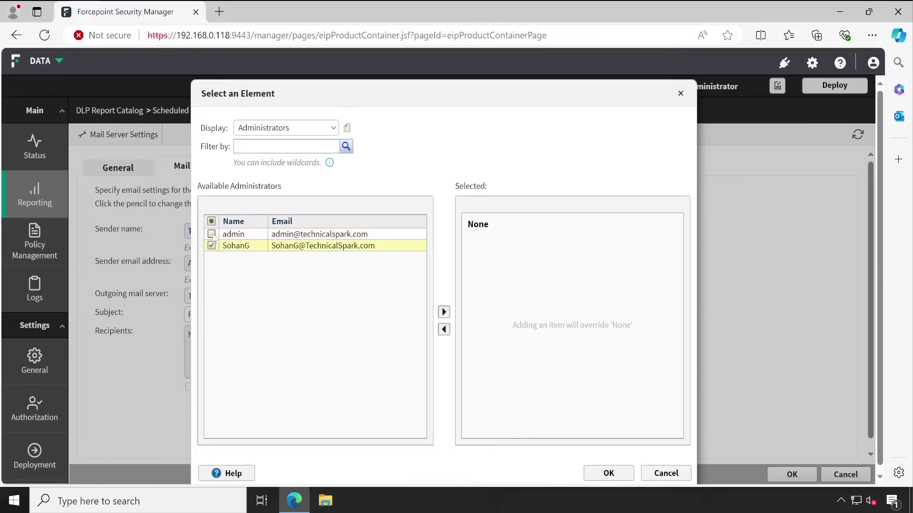
left_click(443, 312)
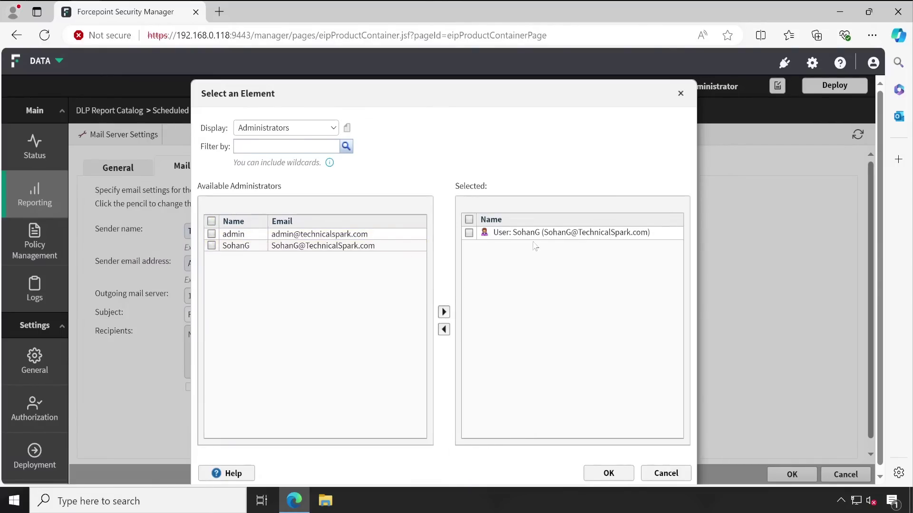
left_click(606, 474)
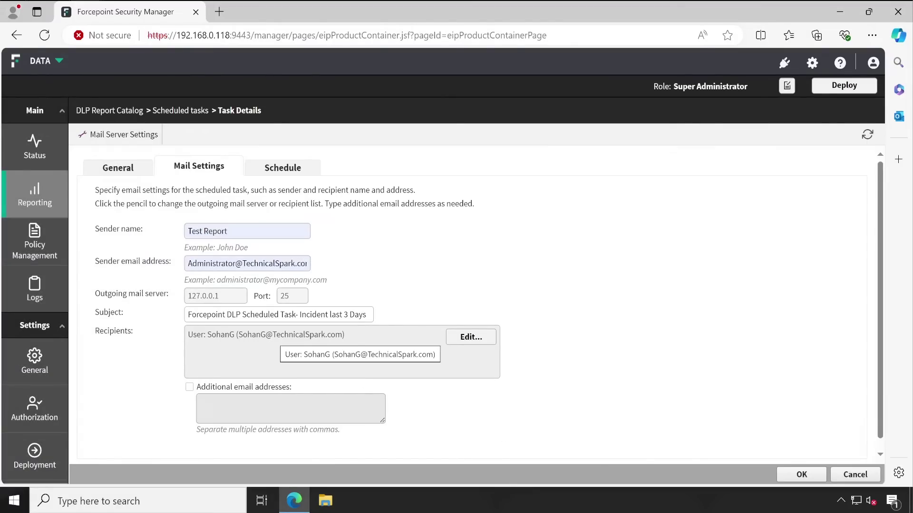
left_click_drag(247, 335, 337, 335)
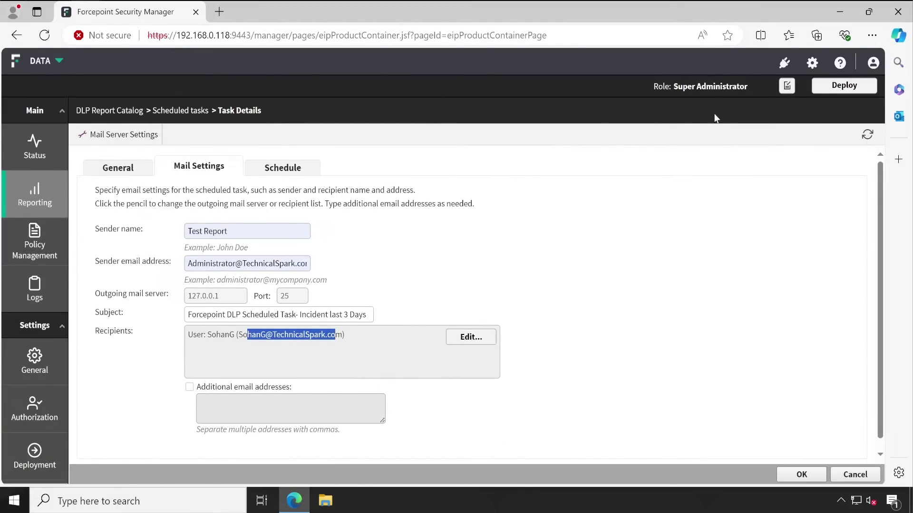
left_click(576, 275)
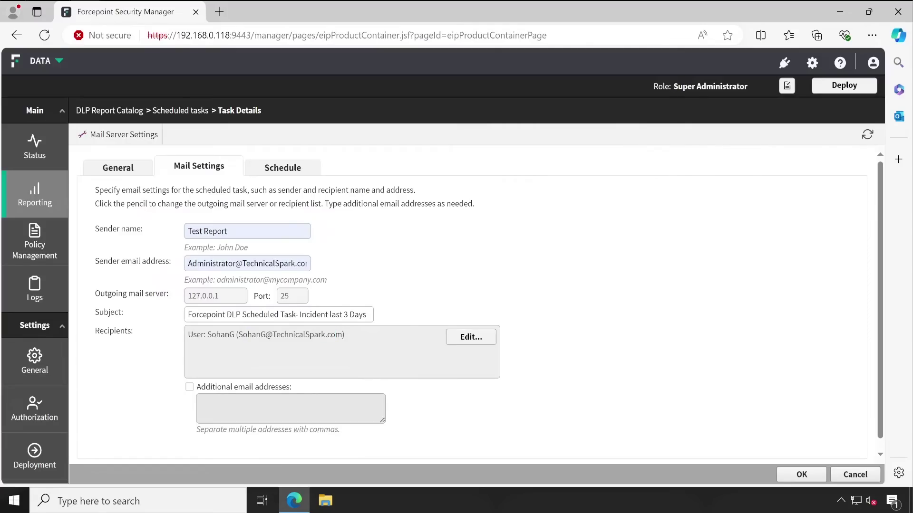
double_click(290, 334)
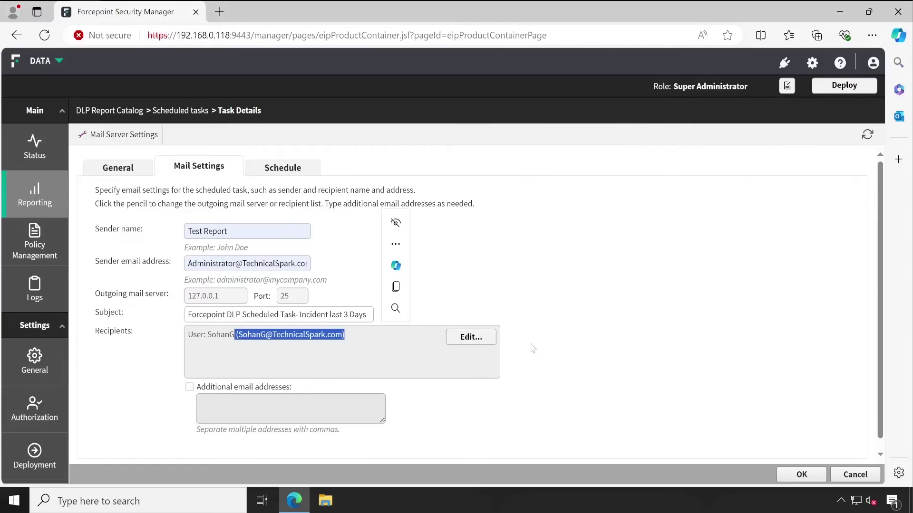
Switch the recipient picker's Display to Directory entries, then close it without changes
left_click(471, 336)
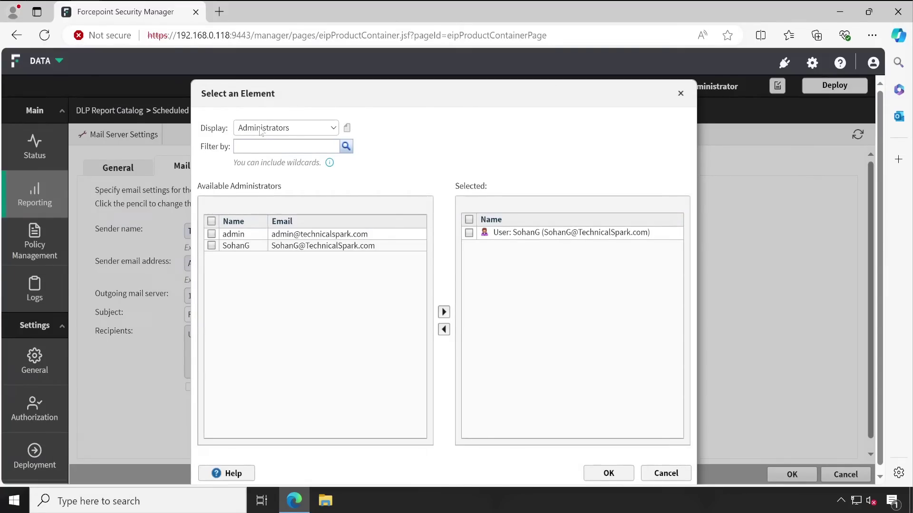
left_click(261, 129)
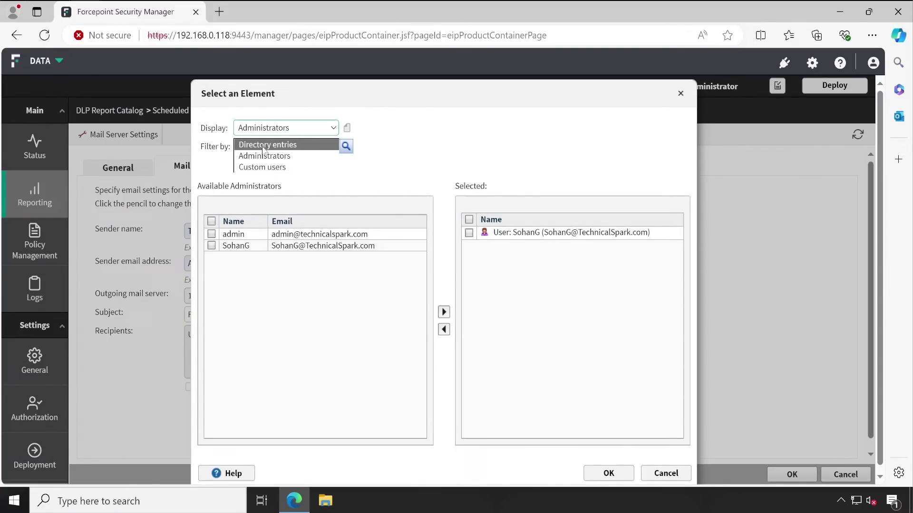
left_click(264, 146)
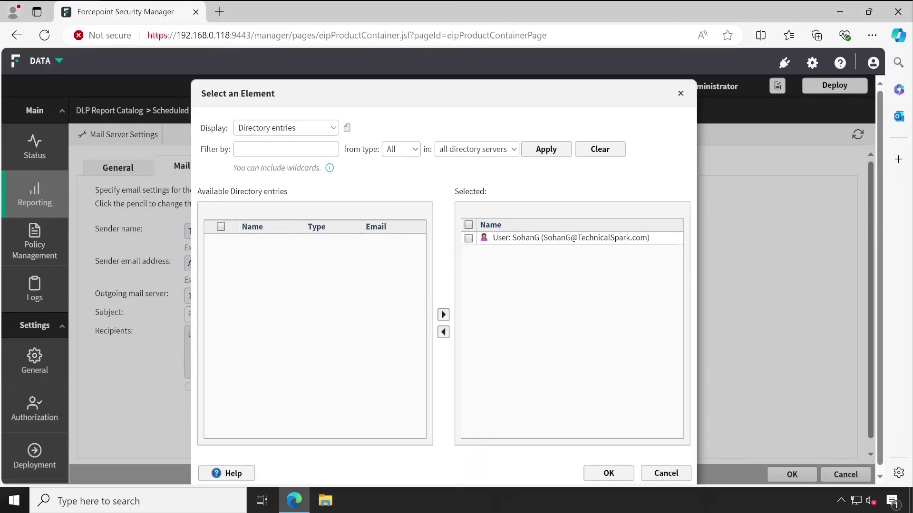
left_click(285, 149)
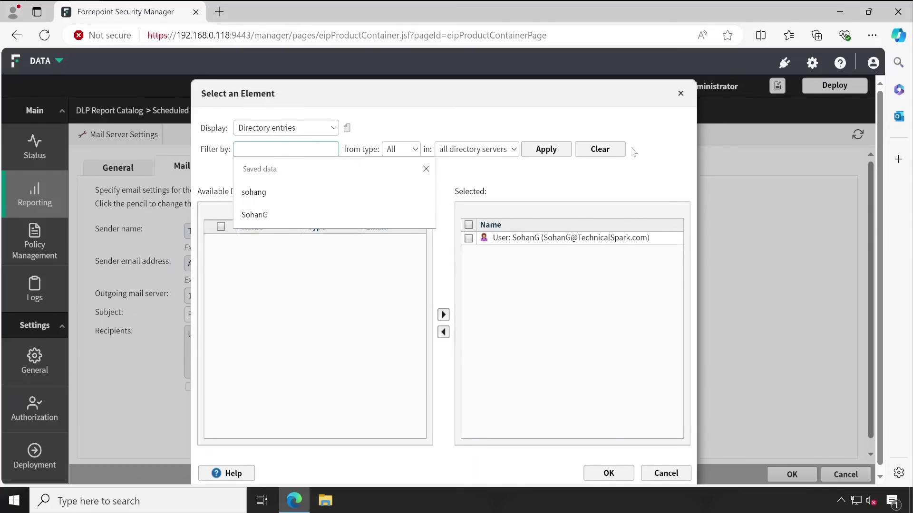
left_click(671, 472)
double_click(672, 472)
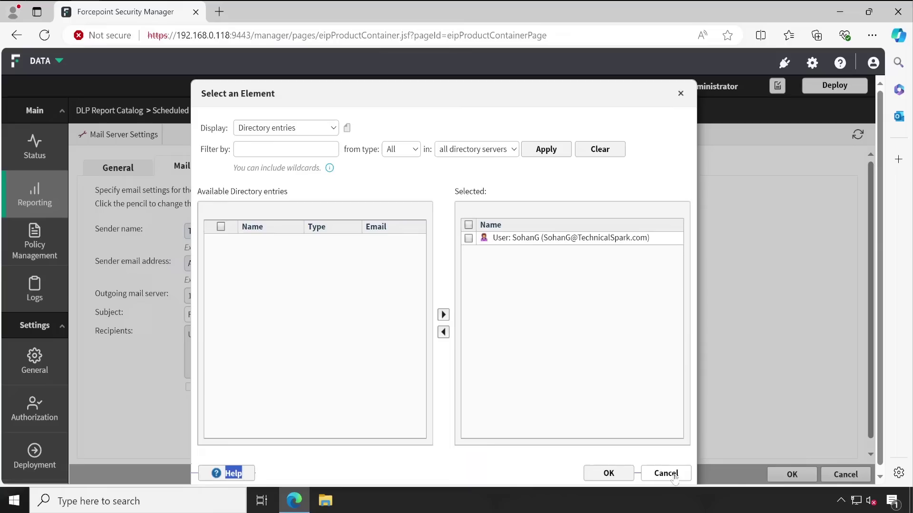
left_click(672, 474)
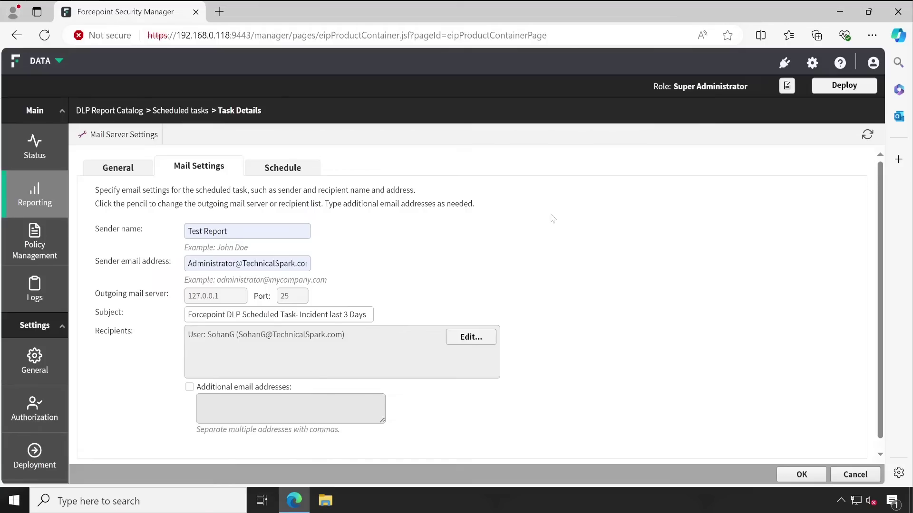
Leave Additional email addresses unchecked and show the task's Schedule settings
left_click(190, 393)
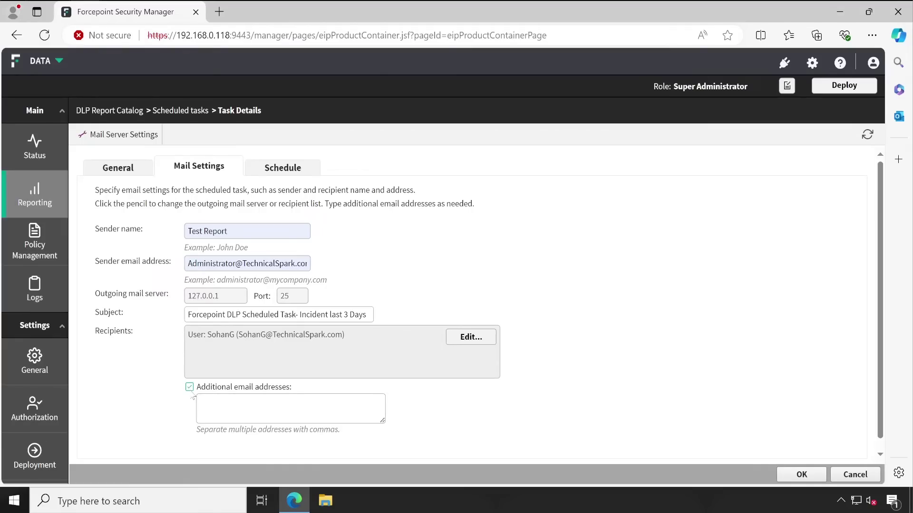
left_click(199, 402)
left_click(189, 387)
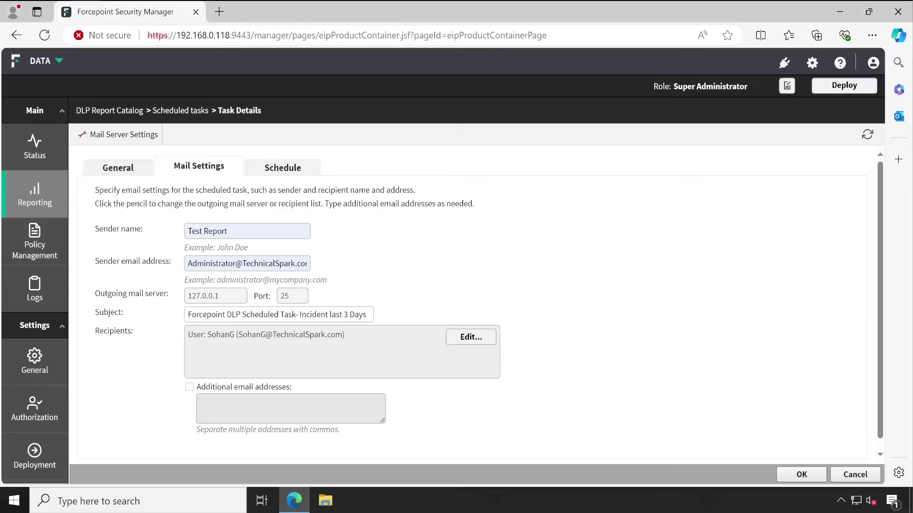
left_click(273, 170)
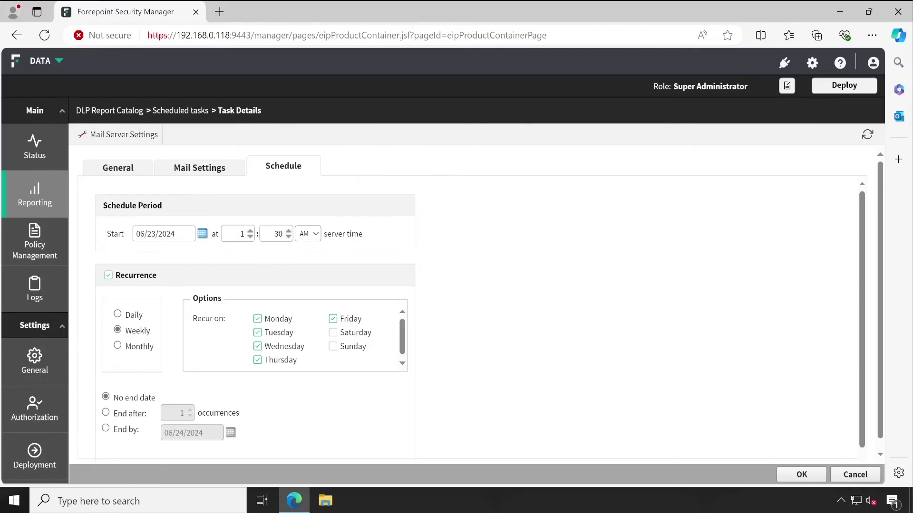
Try the Daily, Weekly and Monthly recurrence options for the schedule
left_click(134, 319)
left_click(143, 332)
left_click(144, 348)
left_click(132, 317)
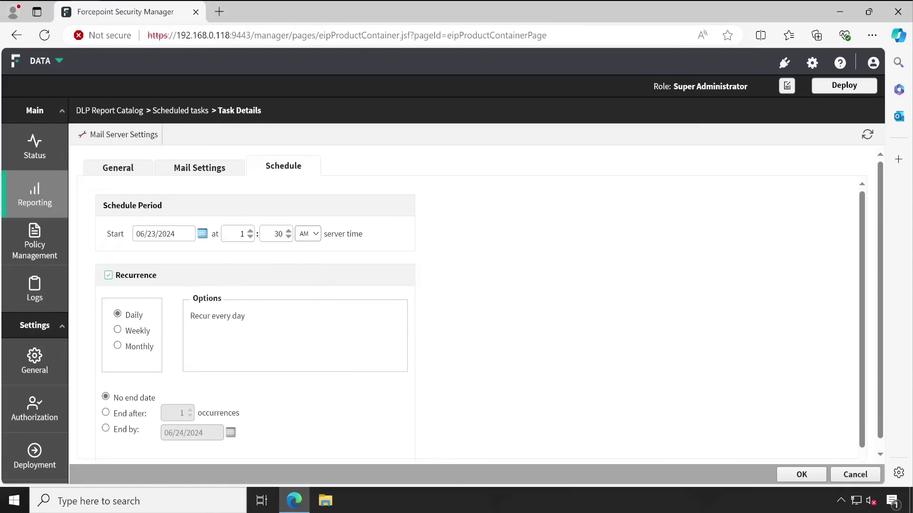
double_click(242, 234)
left_click(118, 331)
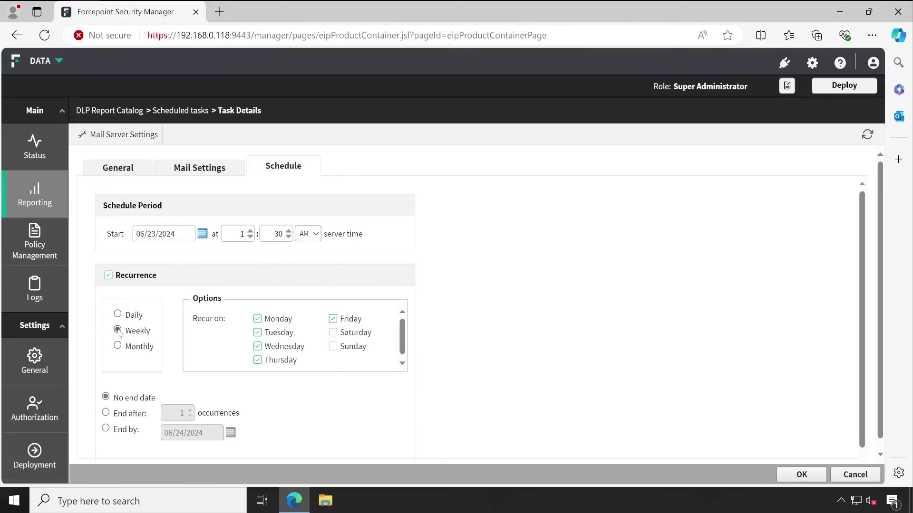
scroll(229, 371, "down", 1)
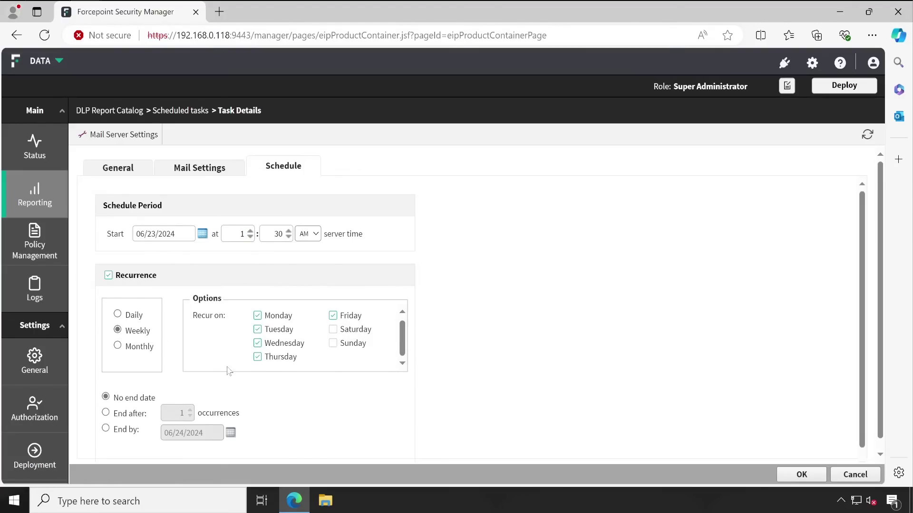
scroll(248, 338, "up", 1)
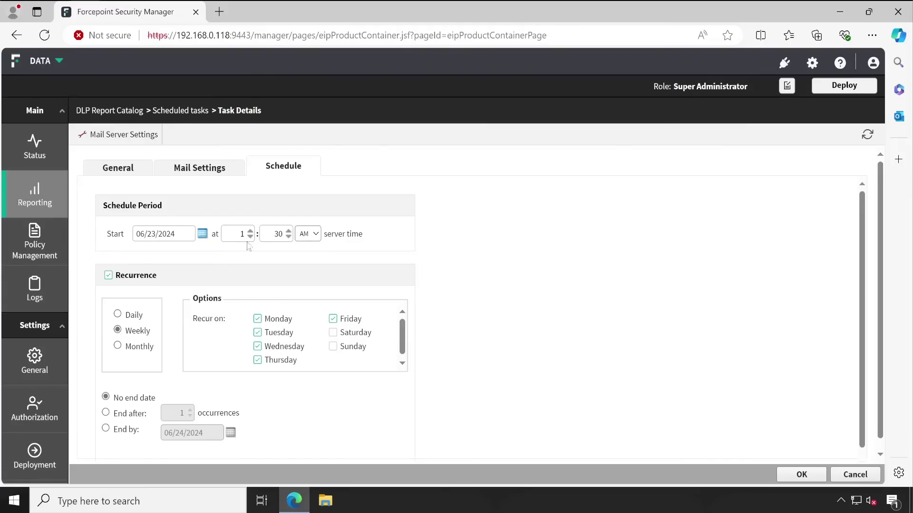
Set the recurrence to Daily, ending after 5 occurrences, and save the task
left_click(117, 315)
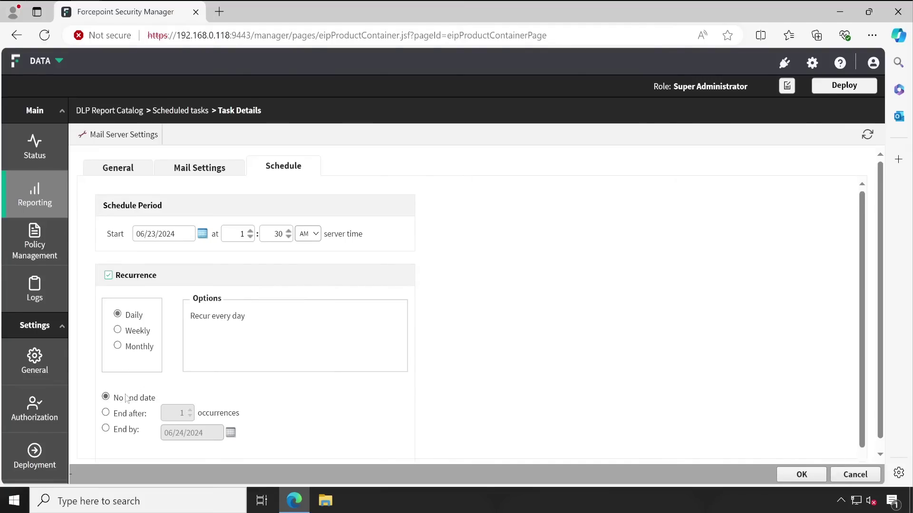
left_click(127, 413)
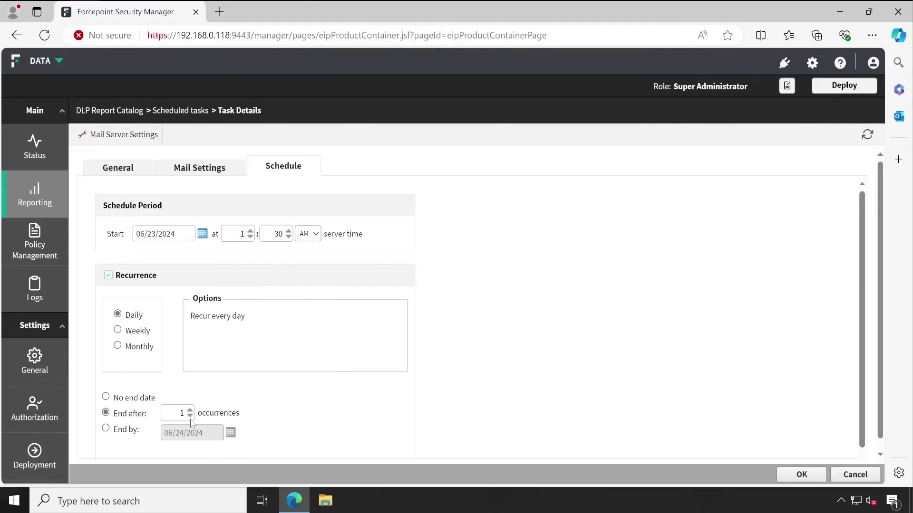
key("Tab")
left_click(801, 475)
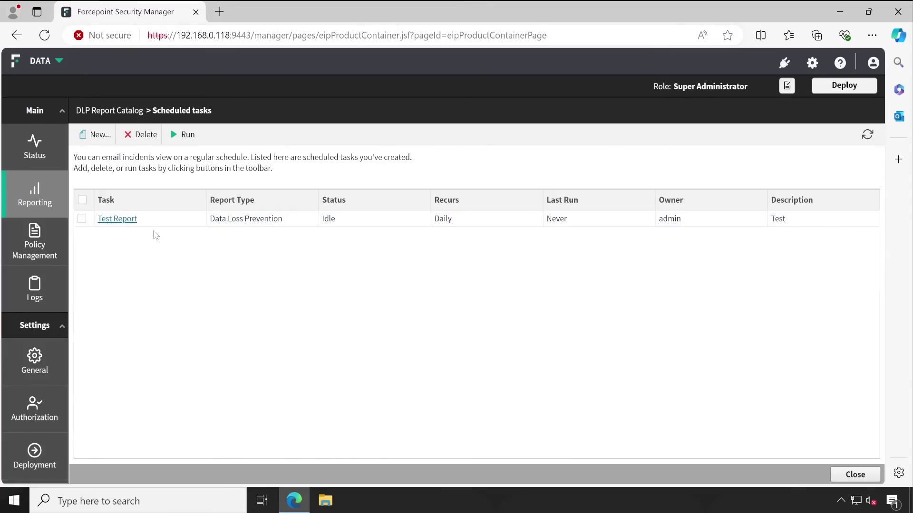
Run Test Report now, refresh the Scheduled tasks list, and open its task details
left_click(81, 220)
left_click(57, 216)
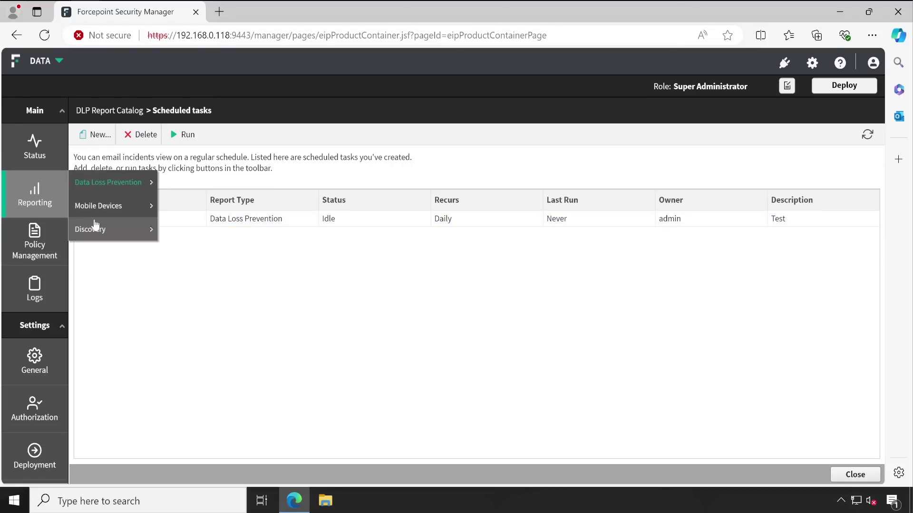
mouse_move(95, 227)
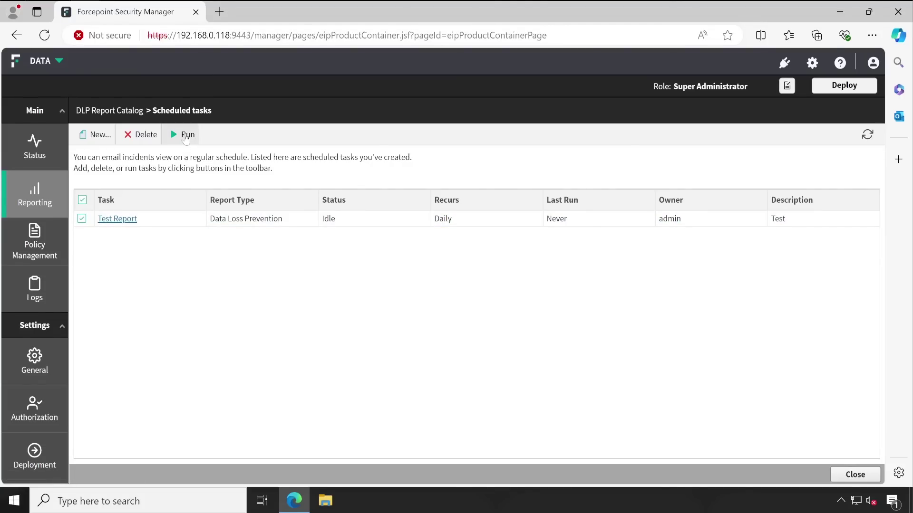
left_click(184, 135)
left_click_drag(547, 220, 628, 222)
left_click(528, 295)
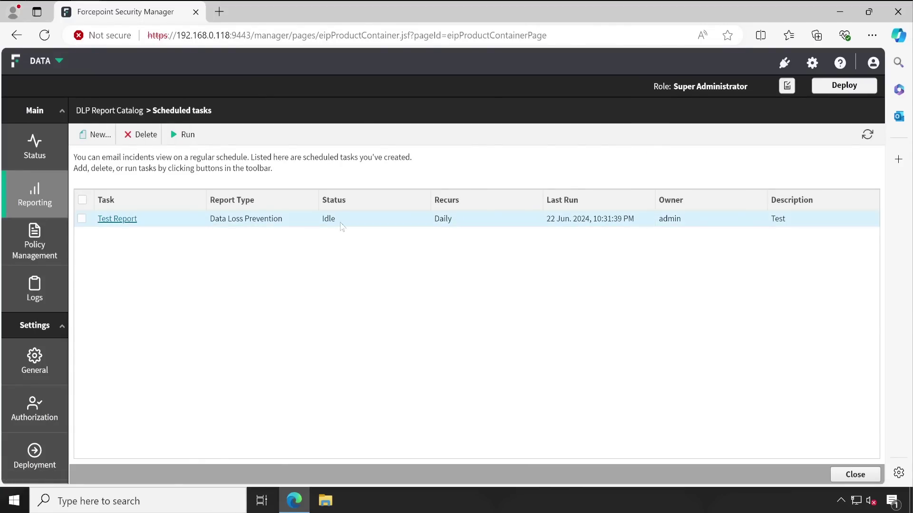
left_click(866, 134)
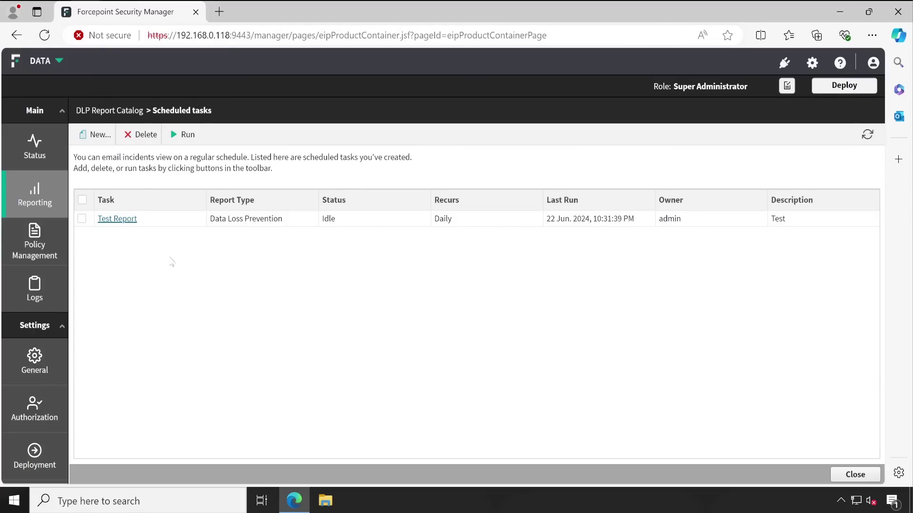
left_click(125, 225)
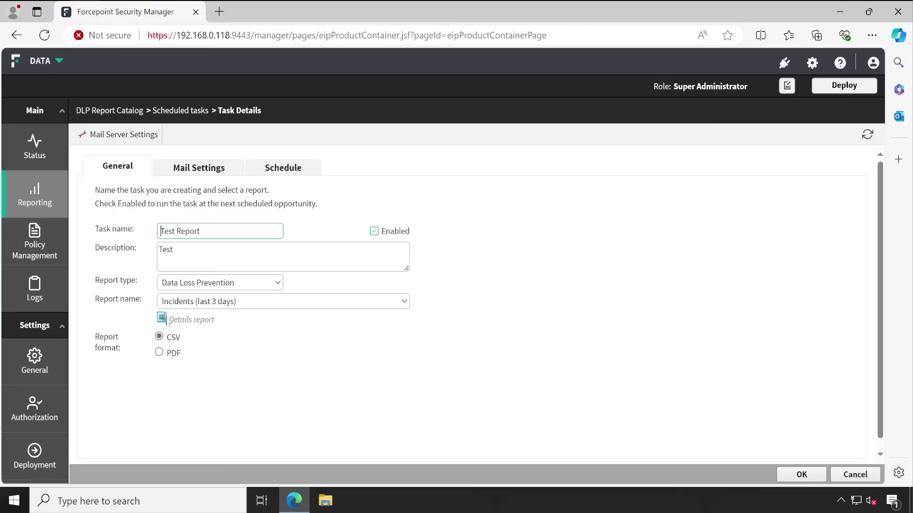
Browse Test Report's report-name list, Schedule, Mail Settings and General tabs, then cancel unchanged
left_click(190, 304)
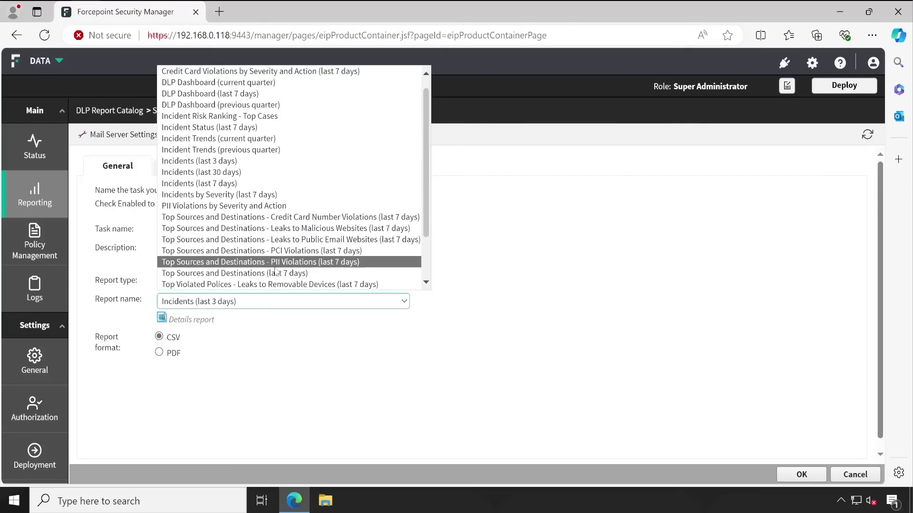
scroll(302, 261, "down", 2)
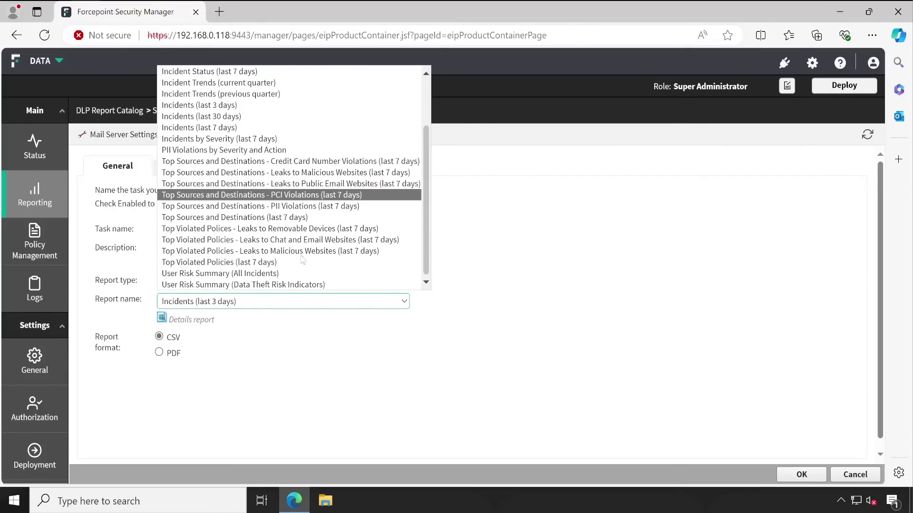
left_click(466, 383)
left_click(255, 169)
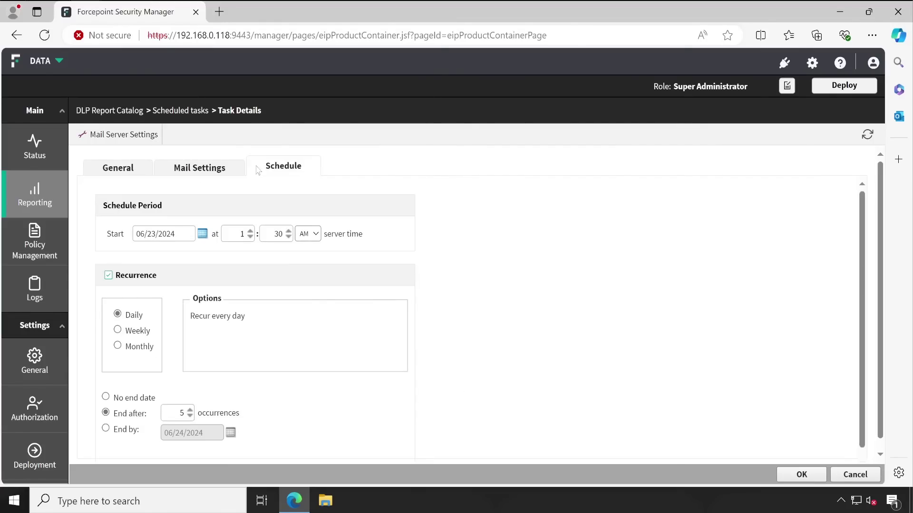
left_click(218, 168)
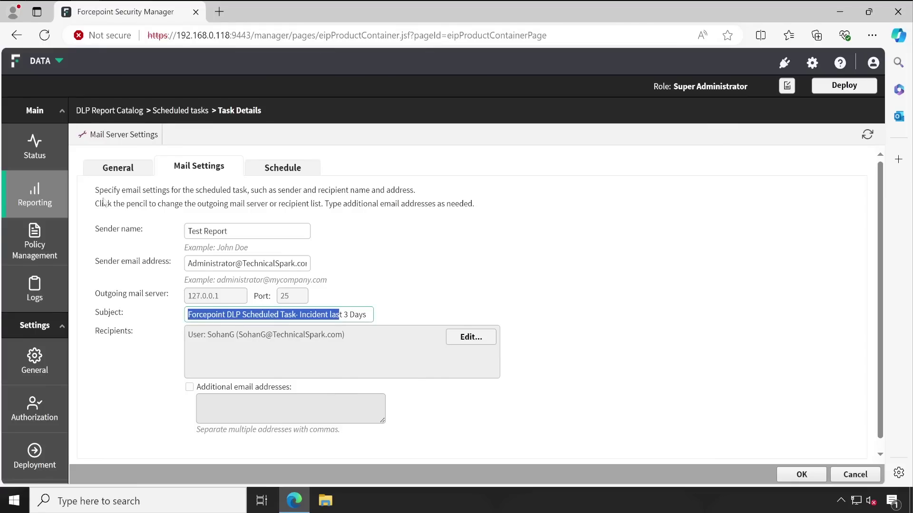
left_click(117, 167)
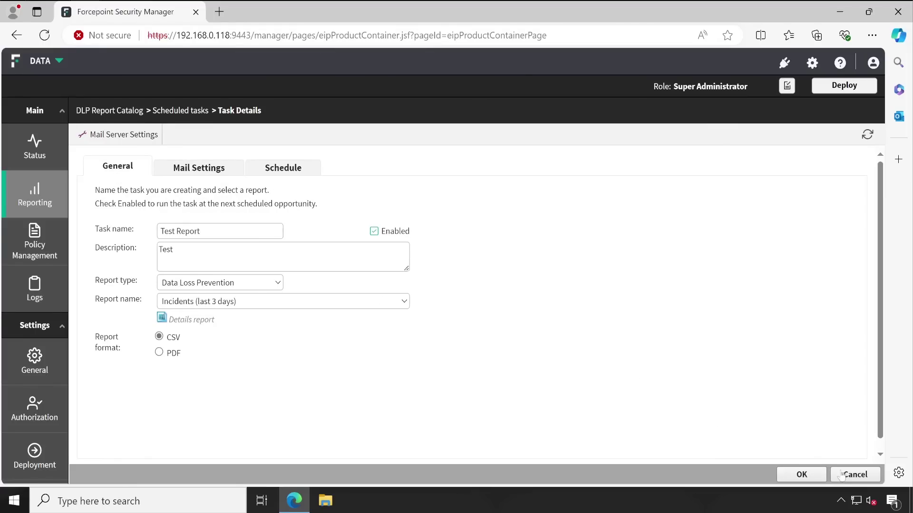
left_click(855, 474)
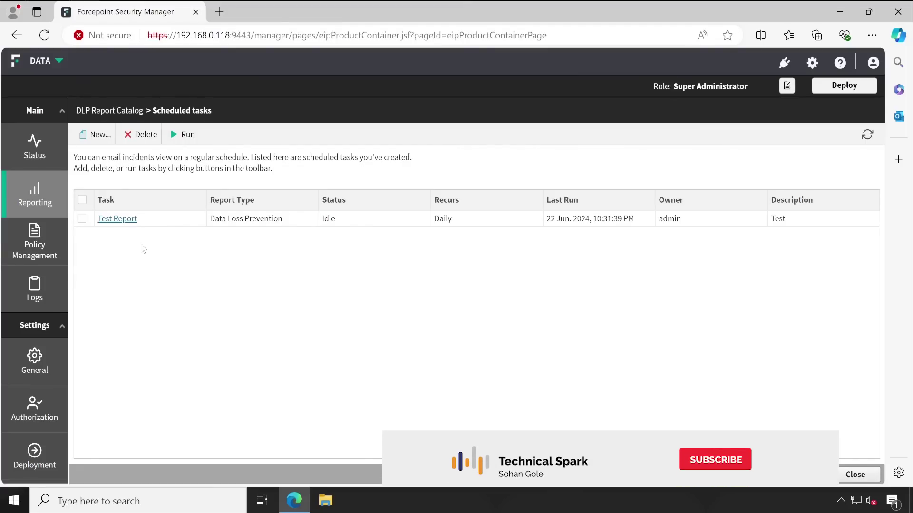